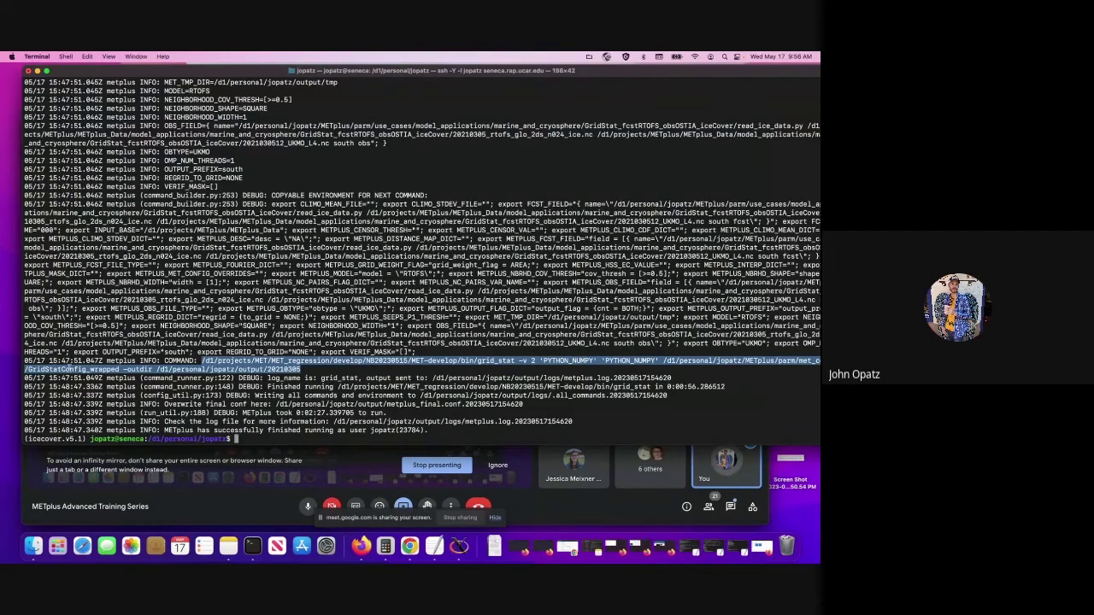
Step: Change into the output/20210305 directory and list its files
{"action": "left_click_drag", "start_coordinate": [129, 369], "coordinate": [301, 369]}
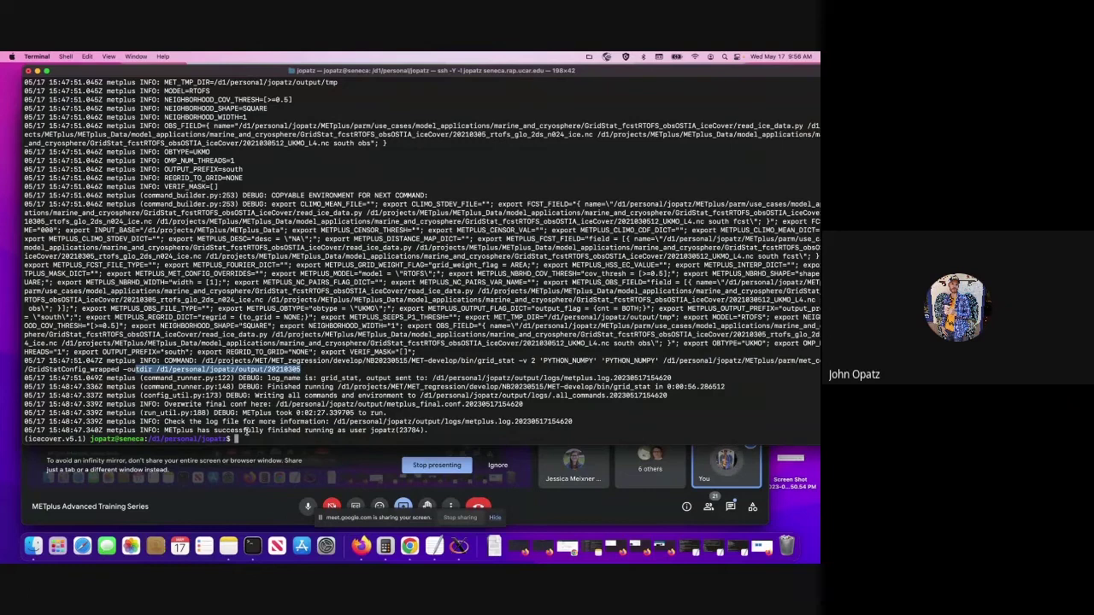
{"action": "left_click", "coordinate": [247, 438]}
{"action": "type", "text": "cd output/"}
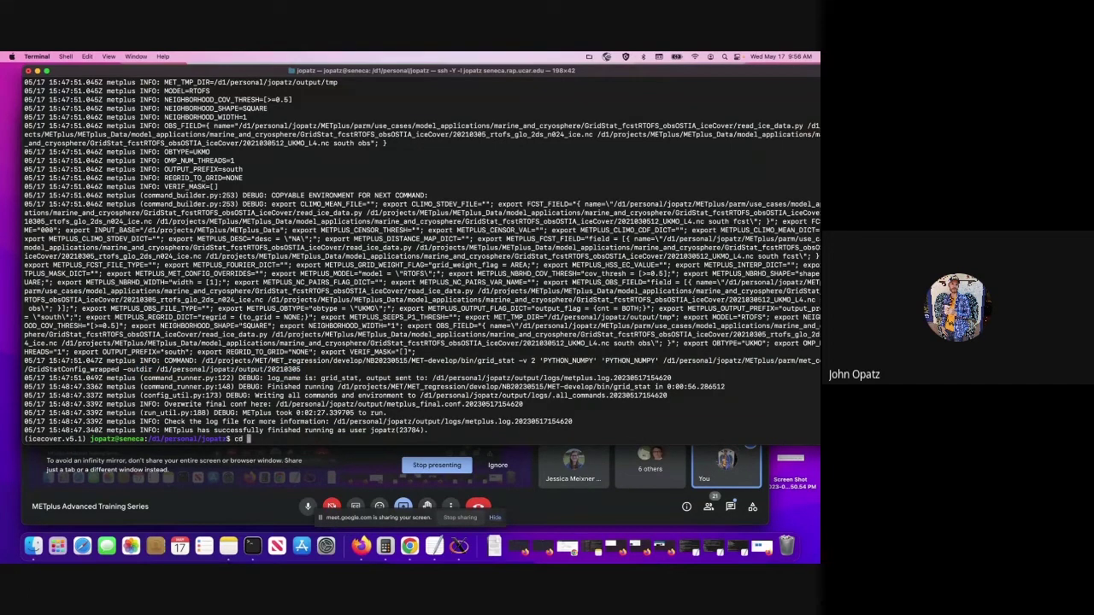
{"action": "type", "text": "20210305/"}
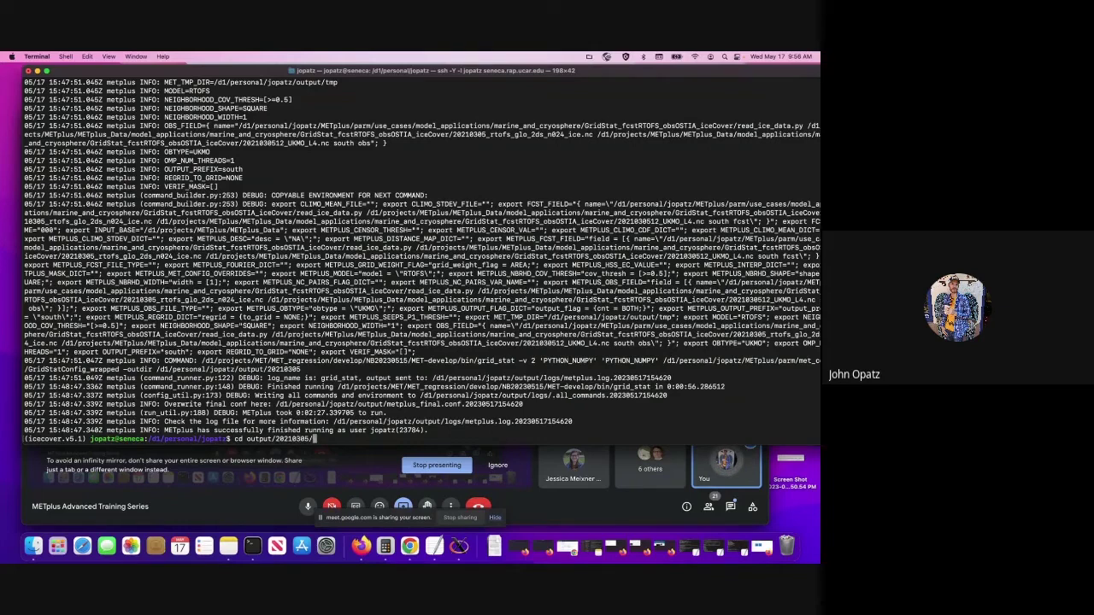
{"action": "key", "text": "Return"}
{"action": "type", "text": "ls"}
{"action": "key", "text": "Return"}
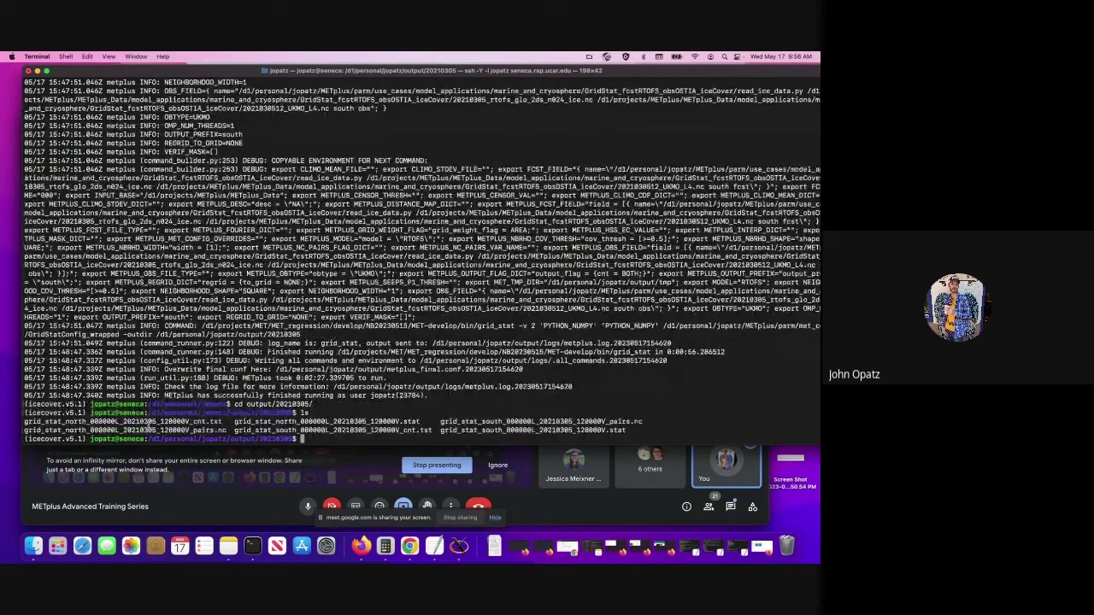
Step: Examine the listed grid_stat output files, comparing the _cnt.txt, .stat and _pairs.nc types for the north and south runs
{"action": "left_click_drag", "start_coordinate": [183, 423], "coordinate": [225, 422]}
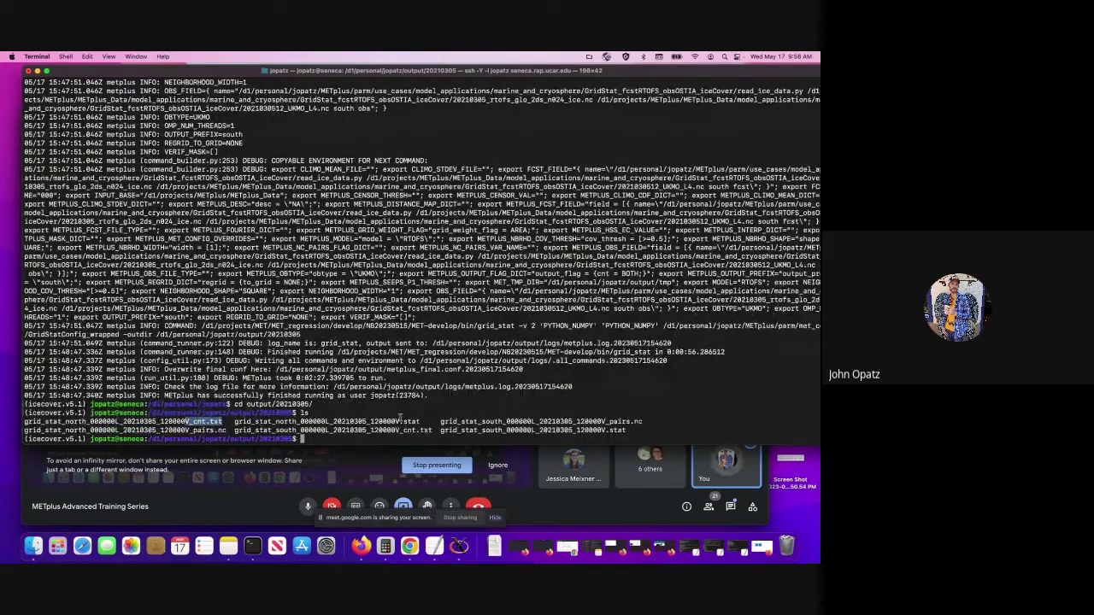
{"action": "left_click_drag", "start_coordinate": [397, 422], "coordinate": [420, 423]}
{"action": "left_click_drag", "start_coordinate": [191, 432], "coordinate": [226, 432]}
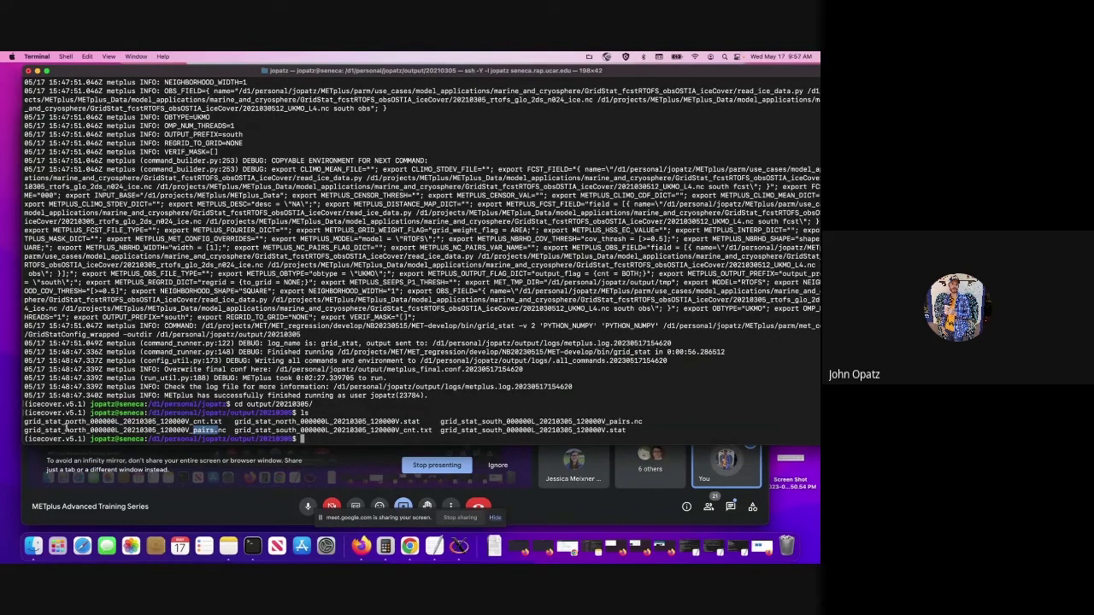
{"action": "left_click", "coordinate": [68, 423]}
{"action": "double_click", "coordinate": [75, 430]}
{"action": "left_click_drag", "start_coordinate": [275, 423], "coordinate": [299, 422]}
{"action": "left_click", "coordinate": [276, 431]}
{"action": "left_click_drag", "start_coordinate": [274, 431], "coordinate": [297, 431]}
{"action": "left_click_drag", "start_coordinate": [480, 422], "coordinate": [502, 431]}
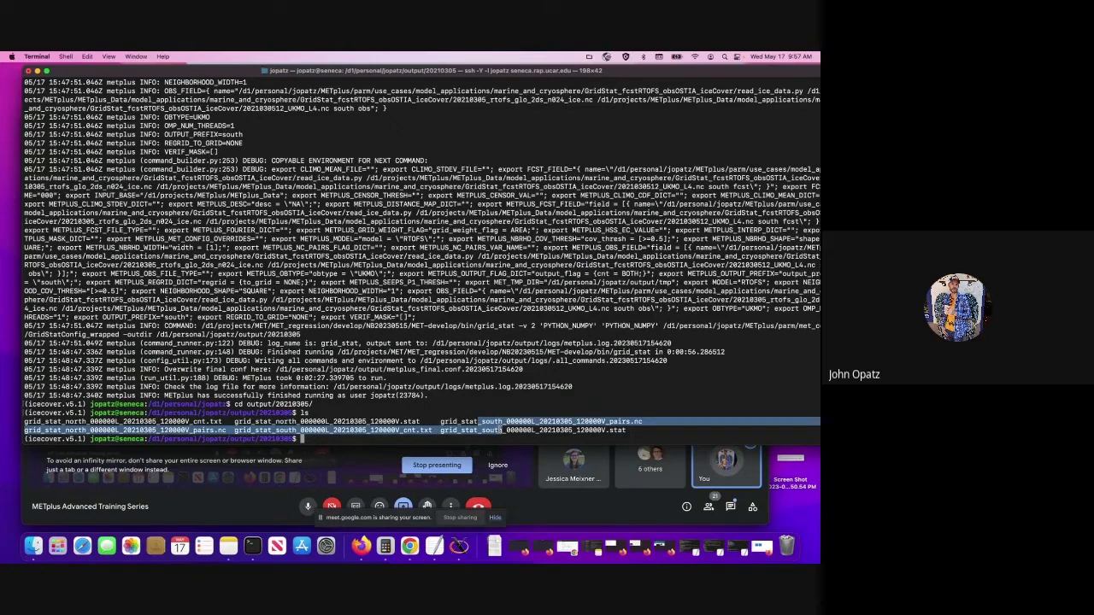
{"action": "left_click", "coordinate": [500, 431]}
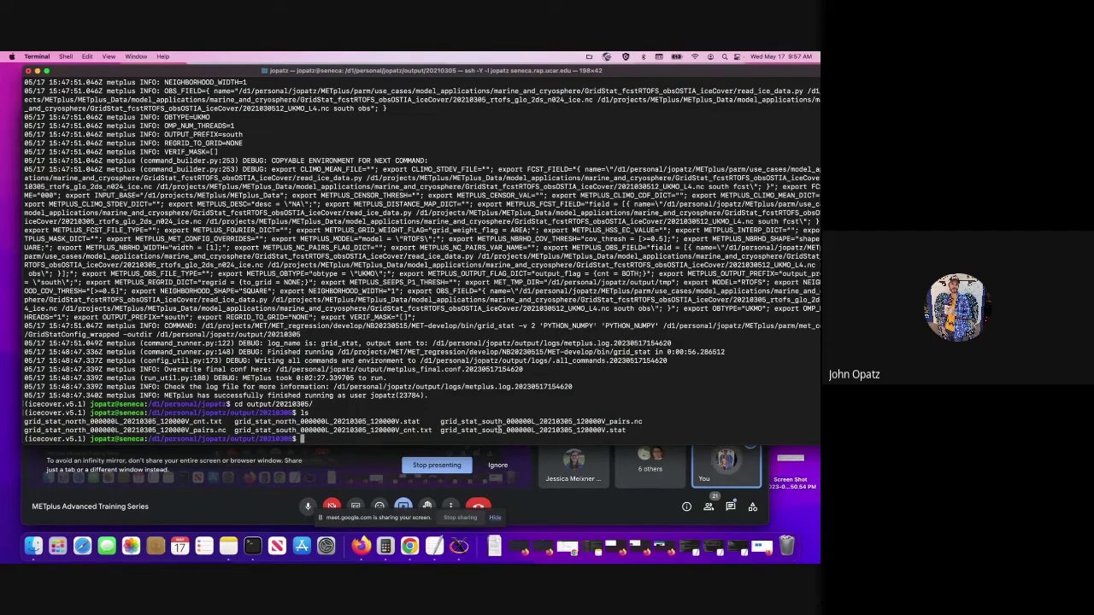
Step: Open grid_stat_north_000000L_20210305_120000V_pairs.nc in ncview
{"action": "type", "text": "ncview grid_stat_n"}
{"action": "key", "text": "Tab"}
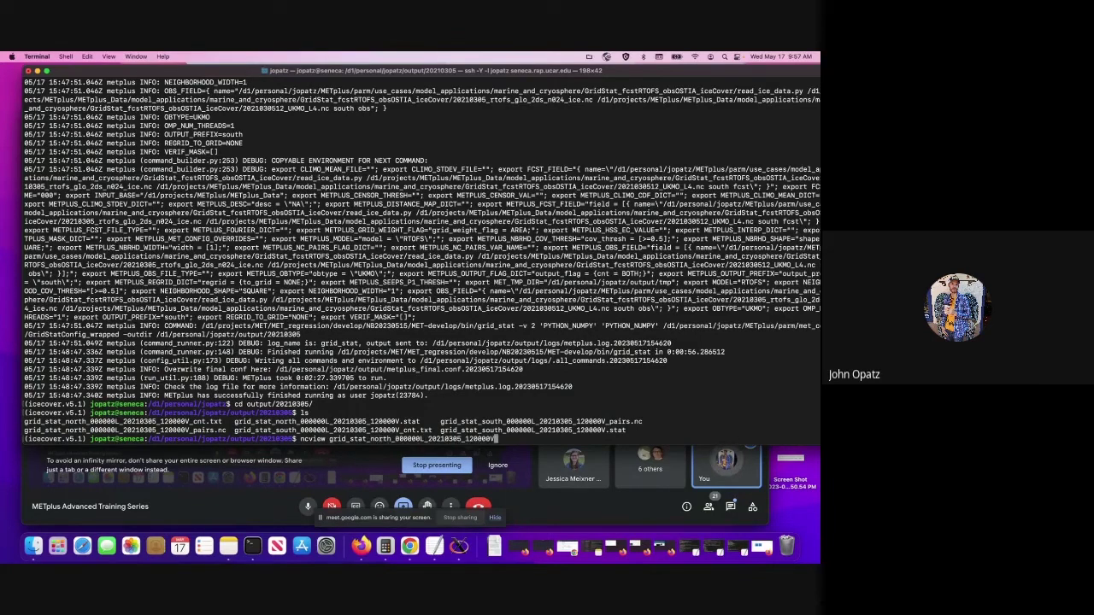
{"action": "type", "text": "_pa"}
{"action": "key", "text": "Tab"}
{"action": "key", "text": "Return"}
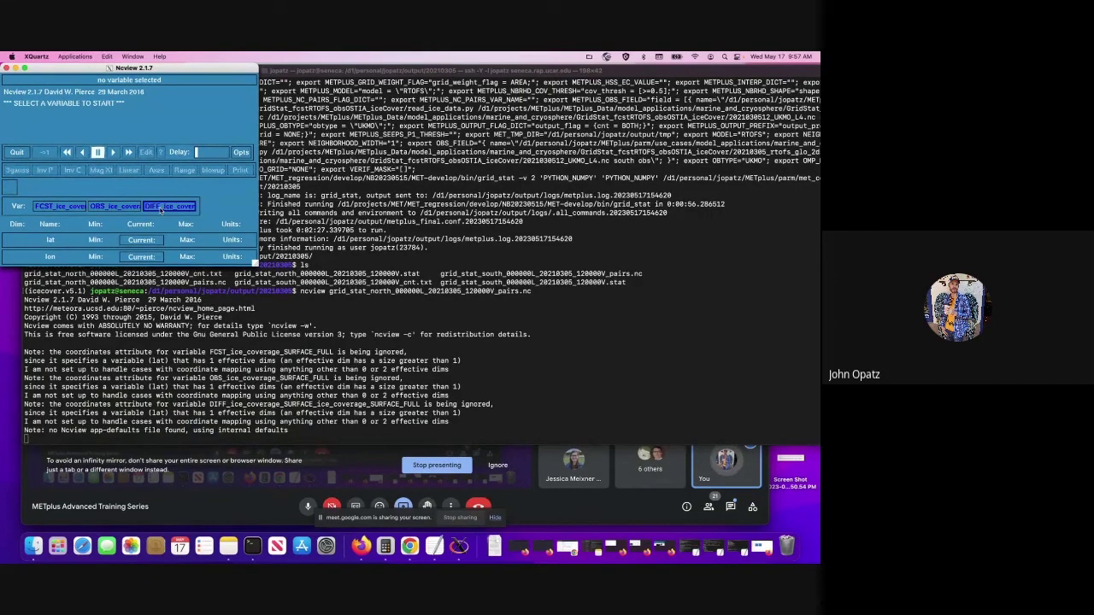
Step: Display the DIFF ice coverage variable, enlarge the map to 1/7 magnification for viewing, and quit ncview
{"action": "left_click", "coordinate": [160, 210]}
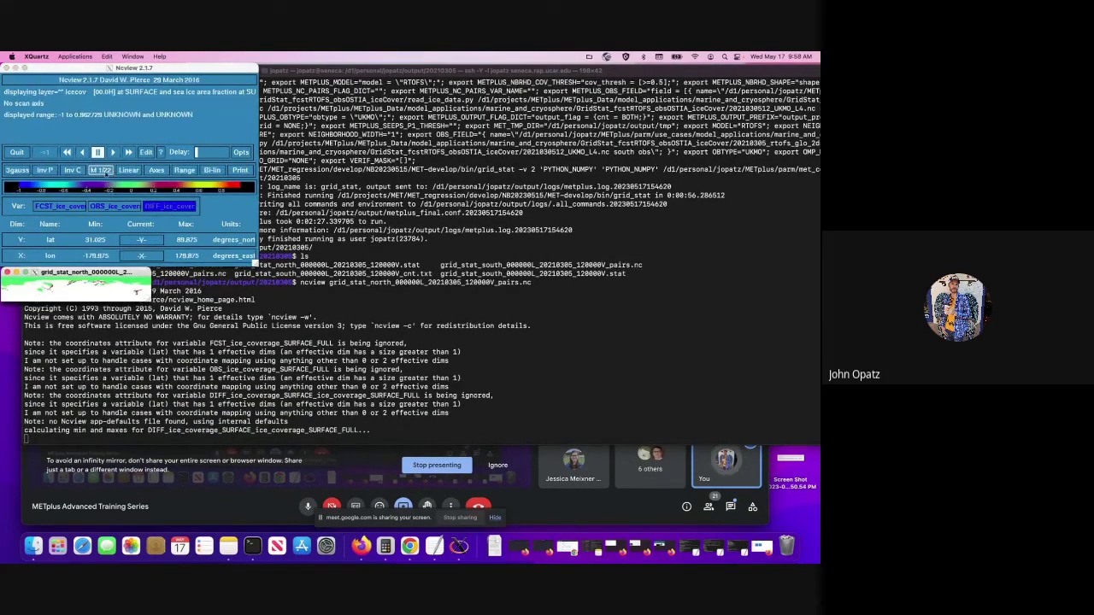
{"action": "left_click", "coordinate": [100, 171]}
{"action": "left_click", "coordinate": [101, 170]}
{"action": "left_click", "coordinate": [102, 171]}
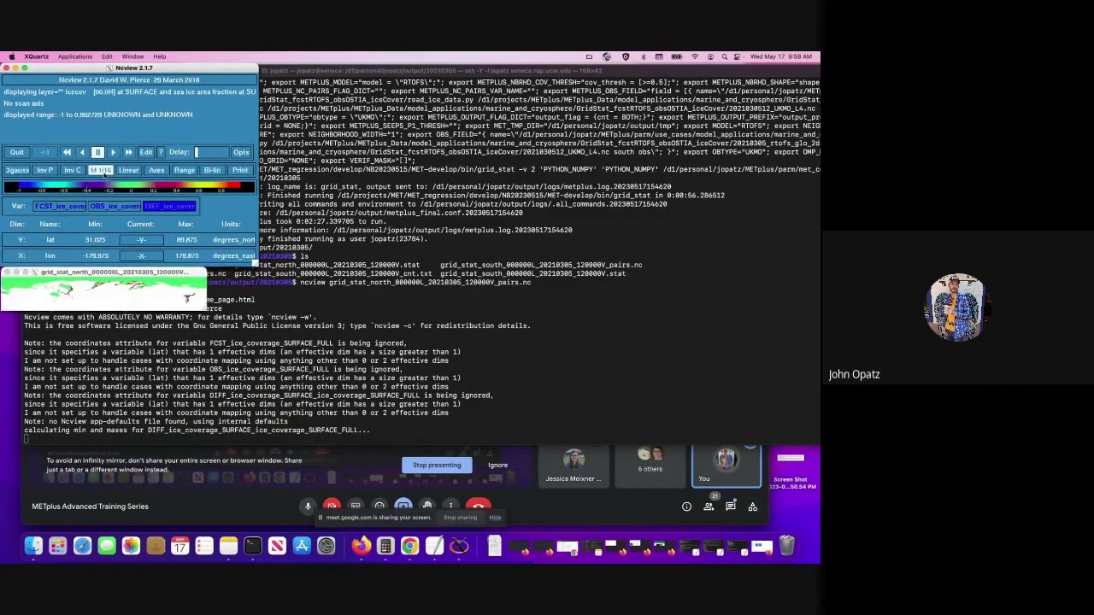
{"action": "left_click", "coordinate": [103, 172]}
{"action": "left_click", "coordinate": [102, 172]}
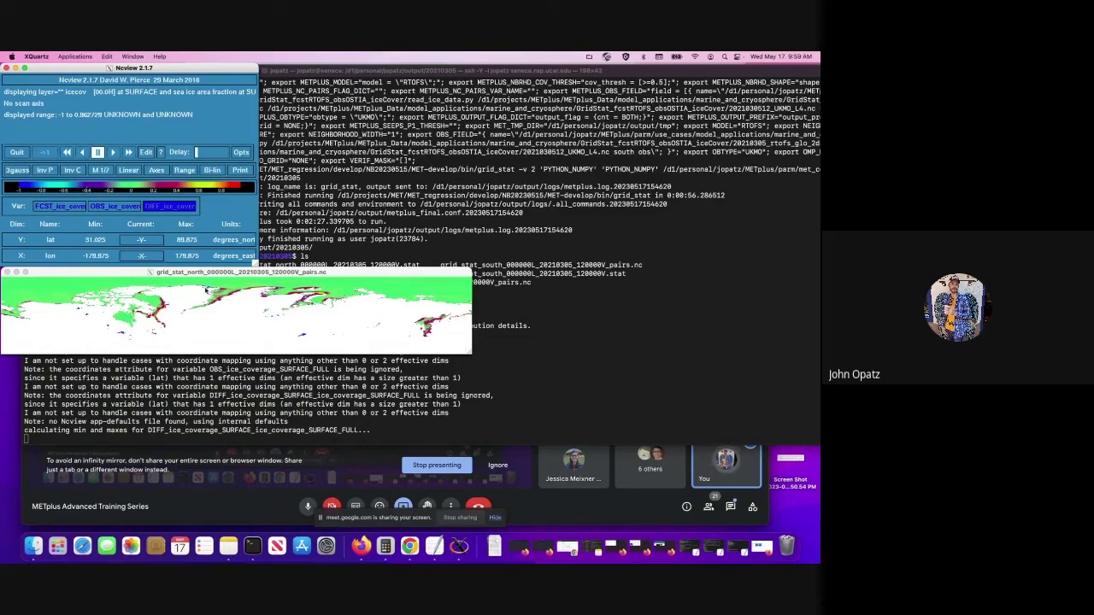
{"action": "left_click", "coordinate": [17, 152]}
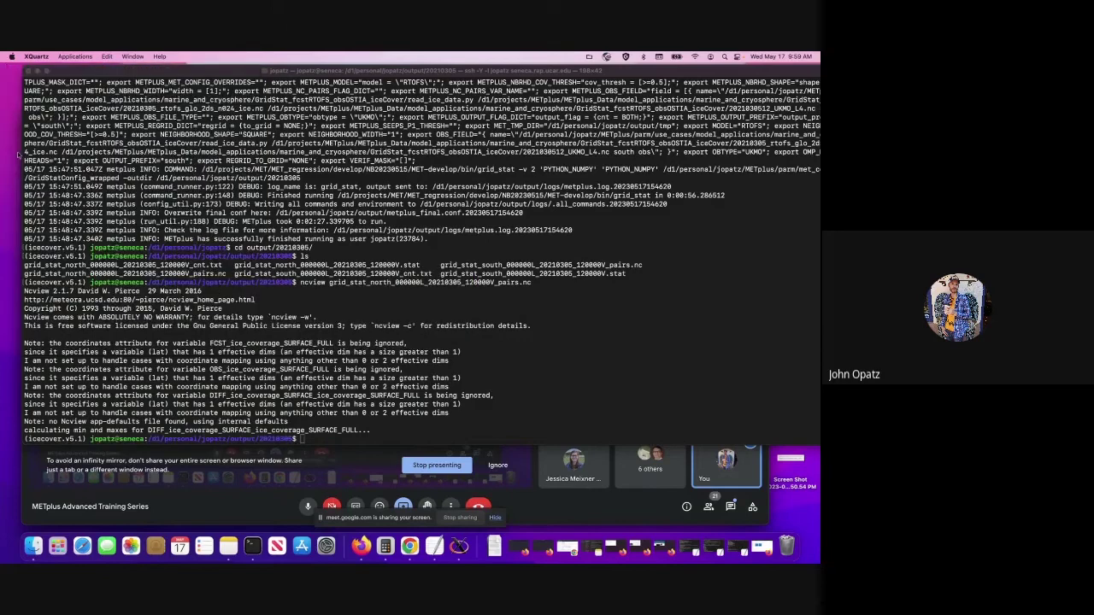
Step: Open grid_stat_north_000000L_20210305_120000V_cnt.txt in vi with line wrapping turned off
{"action": "left_click", "coordinate": [256, 334]}
{"action": "type", "text": "vi "}
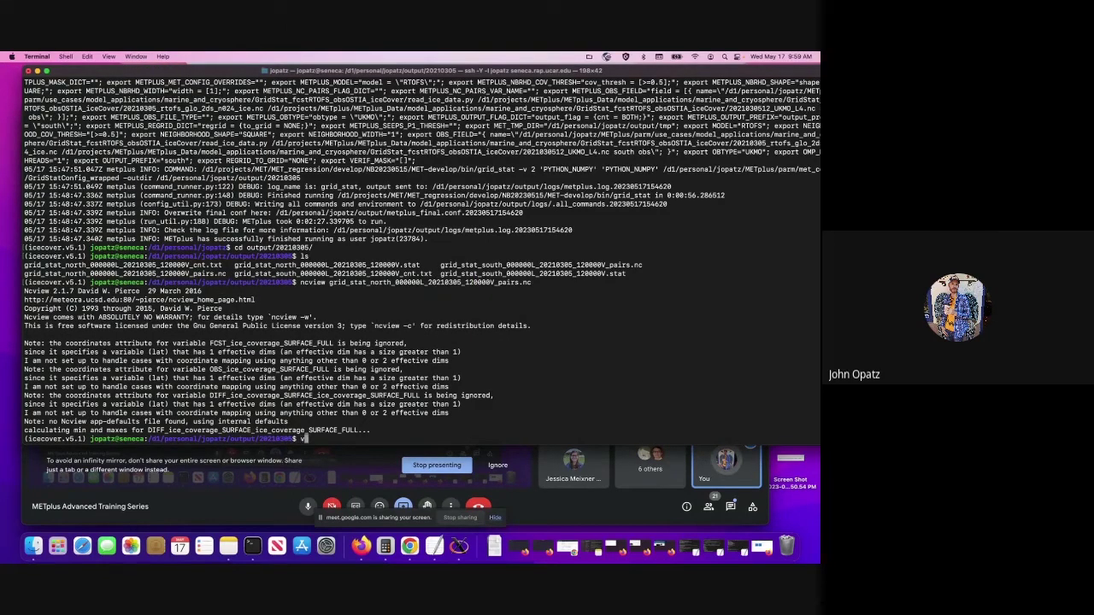
{"action": "type", "text": "grid_stat_n"}
{"action": "key", "text": "Tab"}
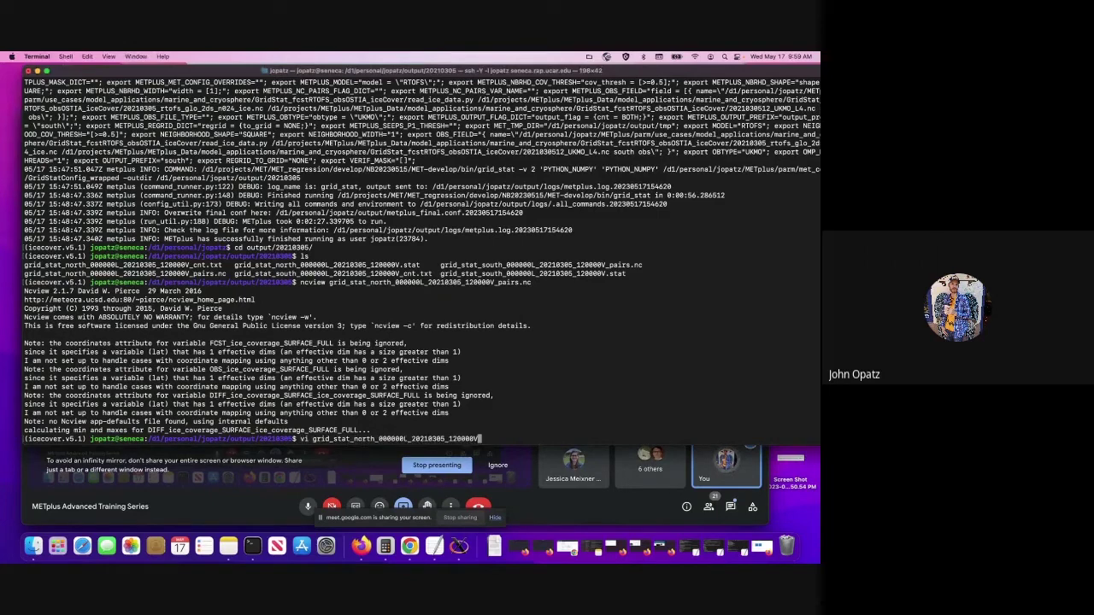
{"action": "type", "text": "_c"}
{"action": "key", "text": "Tab"}
{"action": "key", "text": "Return"}
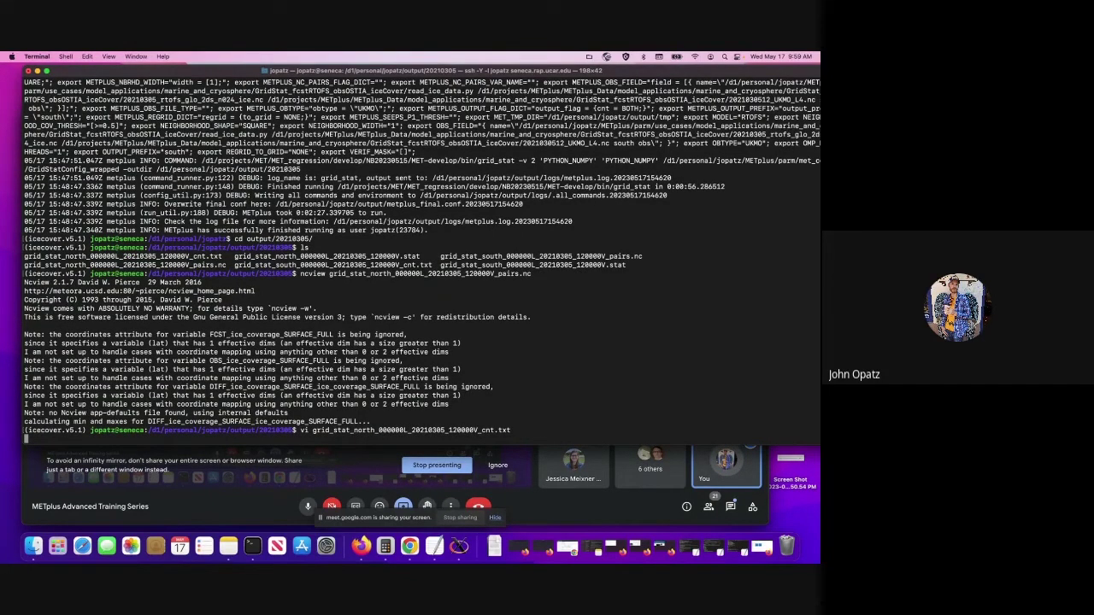
{"action": "type", "text": ":set nowrap"}
{"action": "key", "text": "Return"}
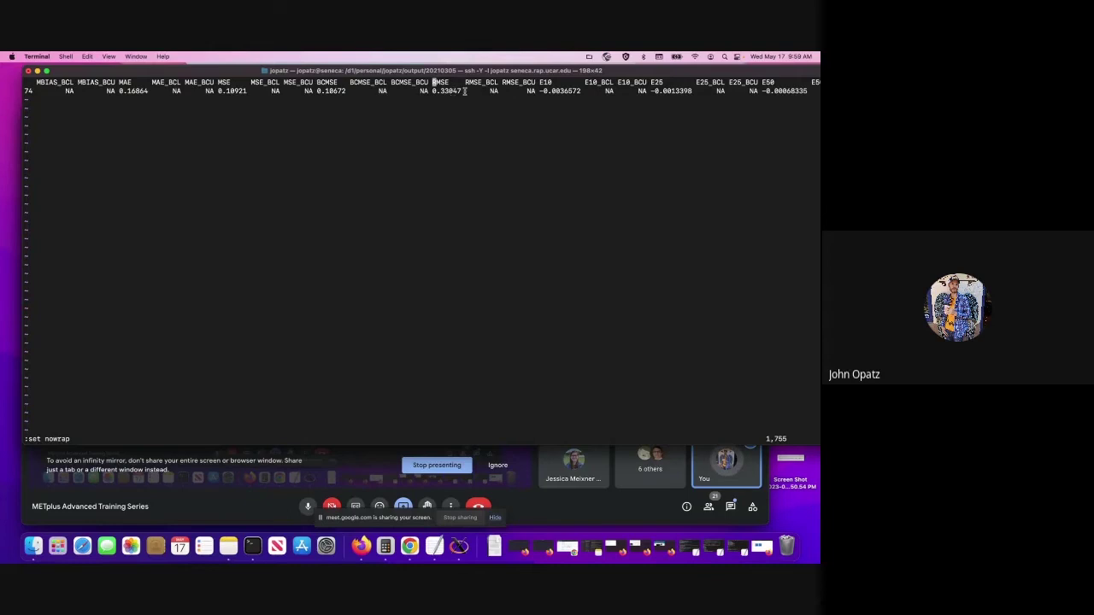
Step: Examine the MSE and MAE values in the north continuous statistics file and quit vi
{"action": "left_click_drag", "start_coordinate": [224, 90], "coordinate": [247, 91]}
{"action": "left_click_drag", "start_coordinate": [120, 90], "coordinate": [147, 91]}
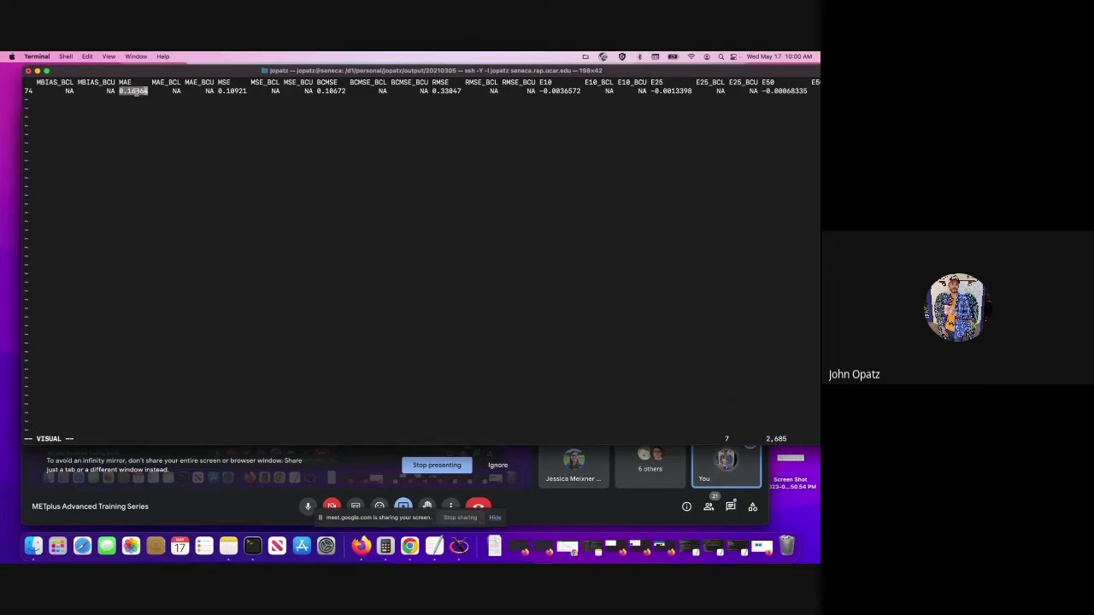
{"action": "left_click", "coordinate": [136, 92]}
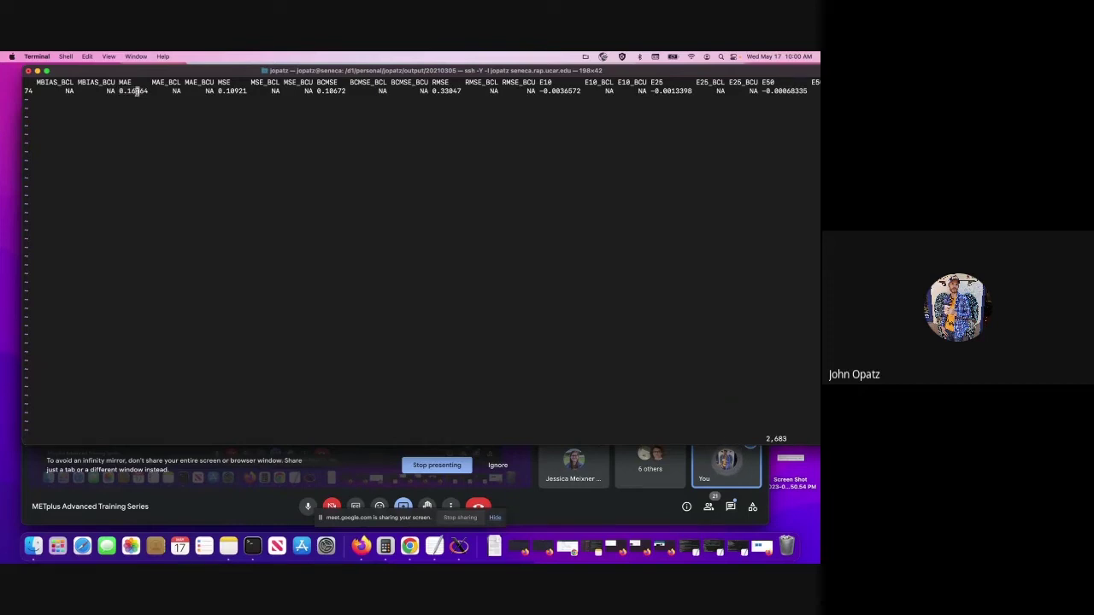
{"action": "type", "text": ":q"}
{"action": "key", "text": "Return"}
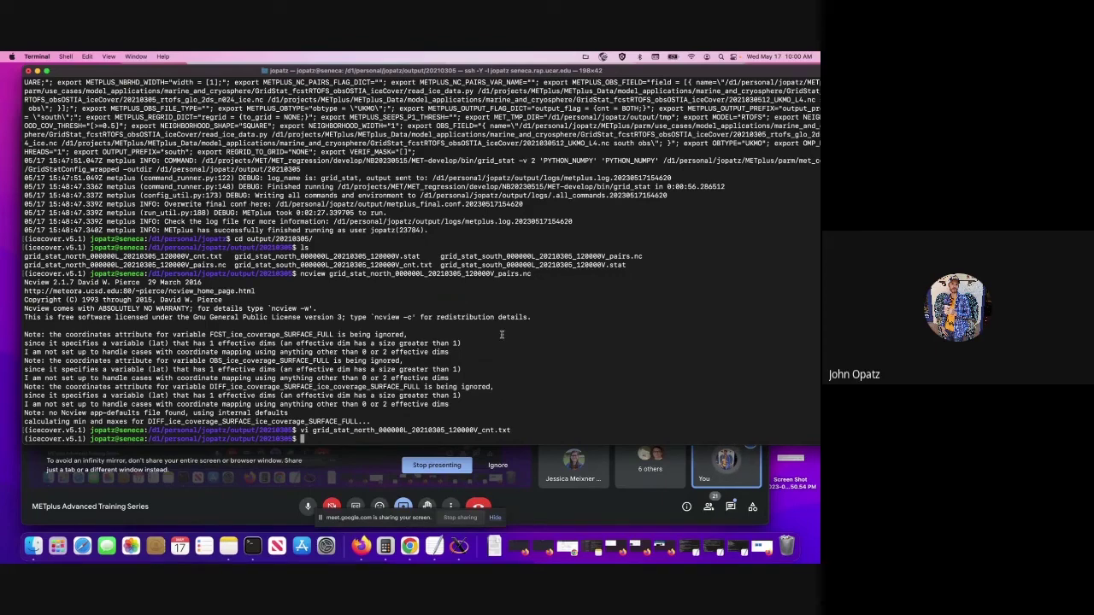
Step: Switch to the other terminal session, move up to the marine_and_cryosphere directory and list its contents
{"action": "left_click", "coordinate": [545, 513]}
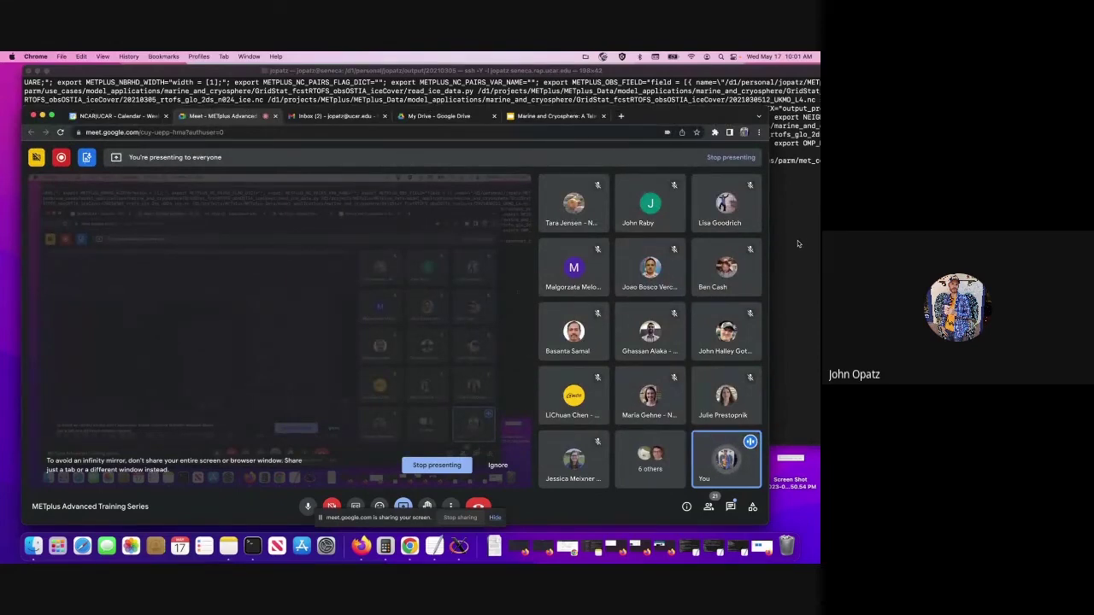
{"action": "left_click", "coordinate": [797, 244]}
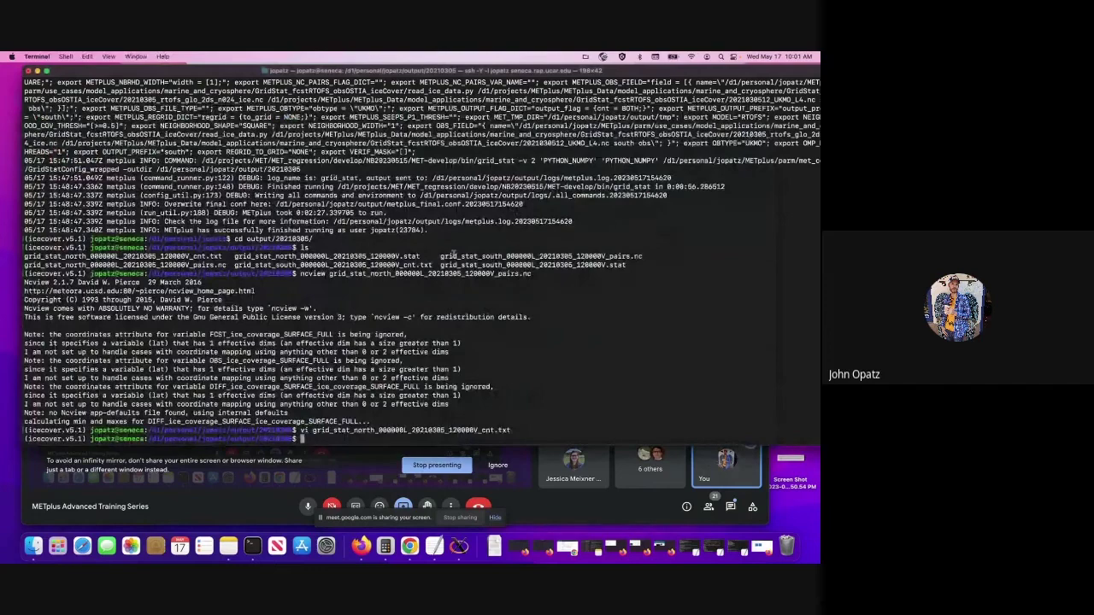
{"action": "key", "text": "ctrl+Up"}
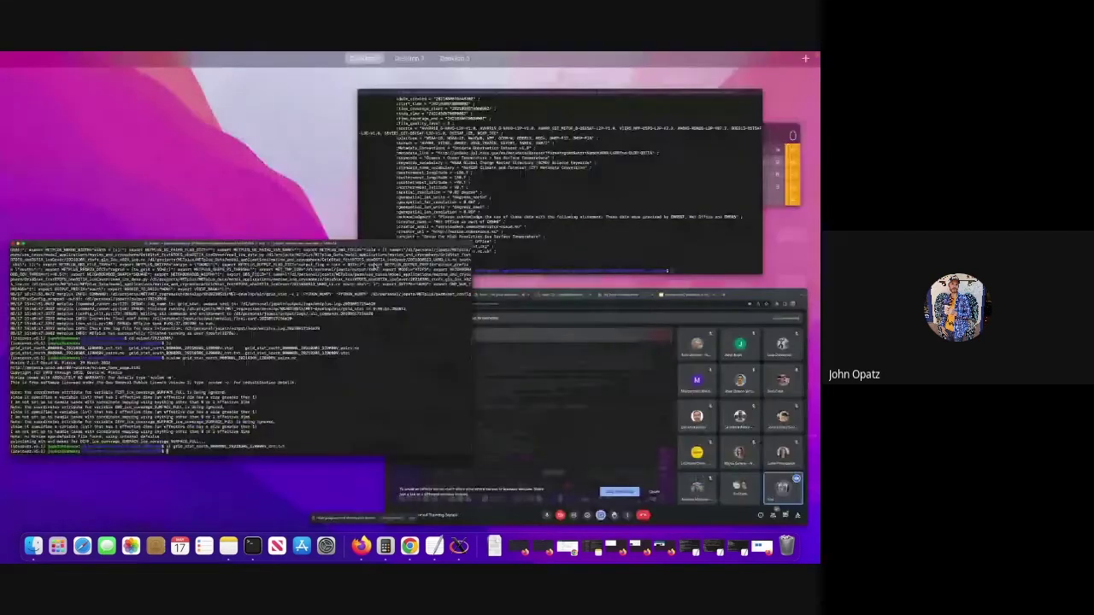
{"action": "left_click", "coordinate": [417, 151]}
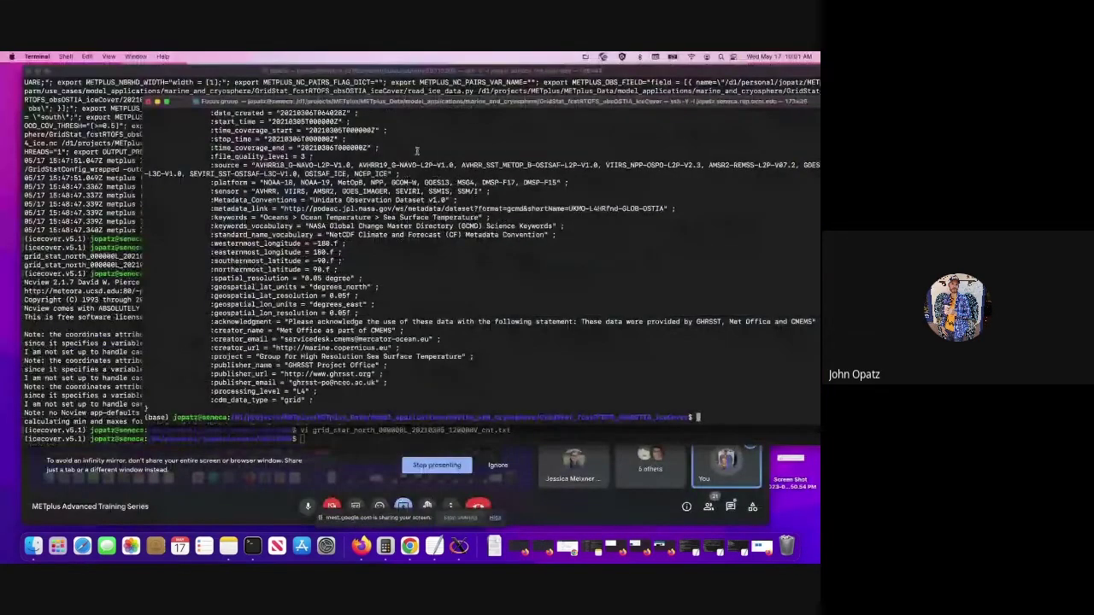
{"action": "type", "text": "cd ../"}
{"action": "key", "text": "Return"}
{"action": "type", "text": "ls"}
{"action": "key", "text": "Return"}
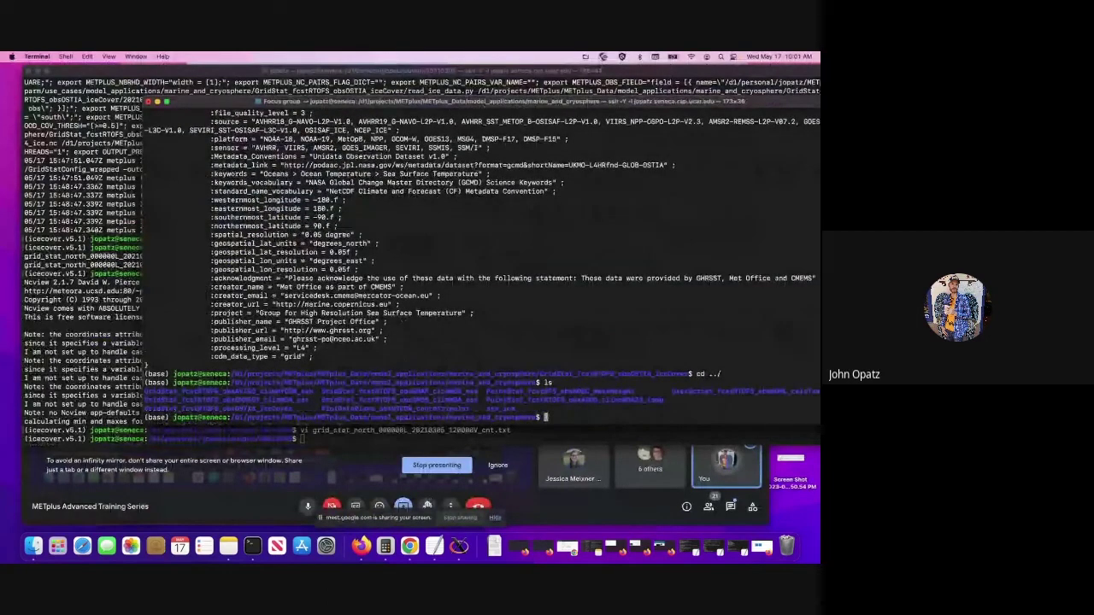
Step: Change into the GridStat_fcstRTOFS_obsGHRSST_climWOA_sst directory and list its input files
{"action": "left_click_drag", "start_coordinate": [212, 102], "coordinate": [180, 103]}
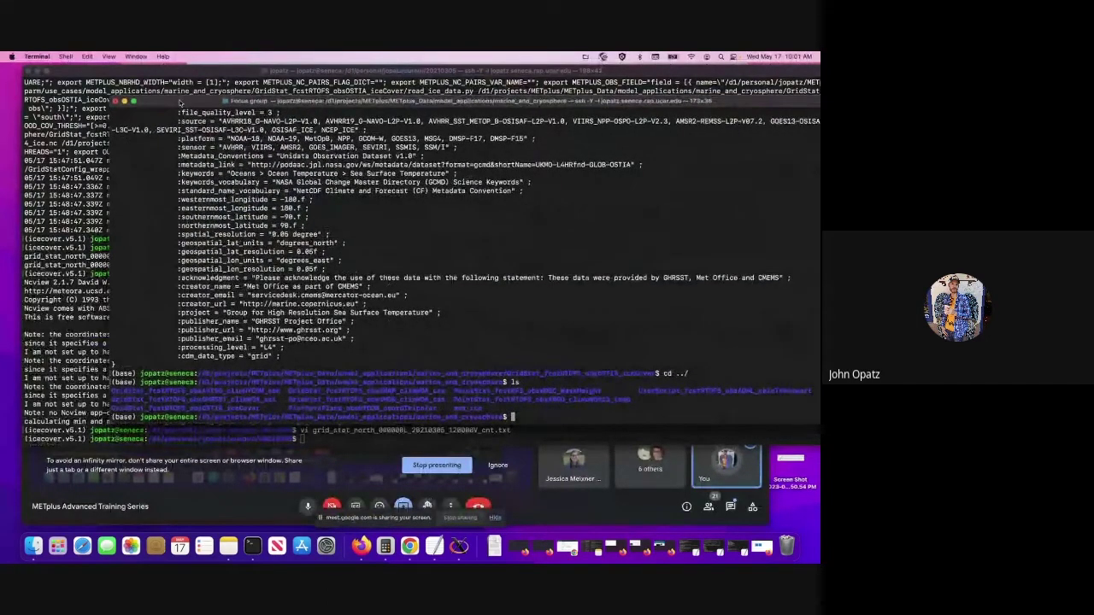
{"action": "type", "text": "cd Gri"}
{"action": "key", "text": "Tab"}
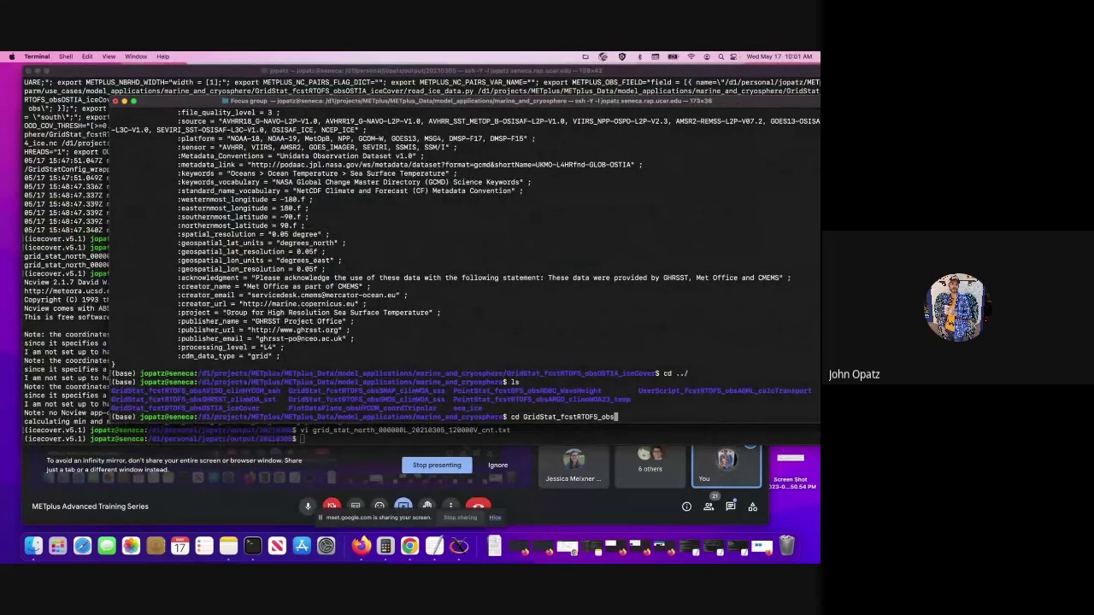
{"action": "type", "text": "GHR"}
{"action": "key", "text": "Tab"}
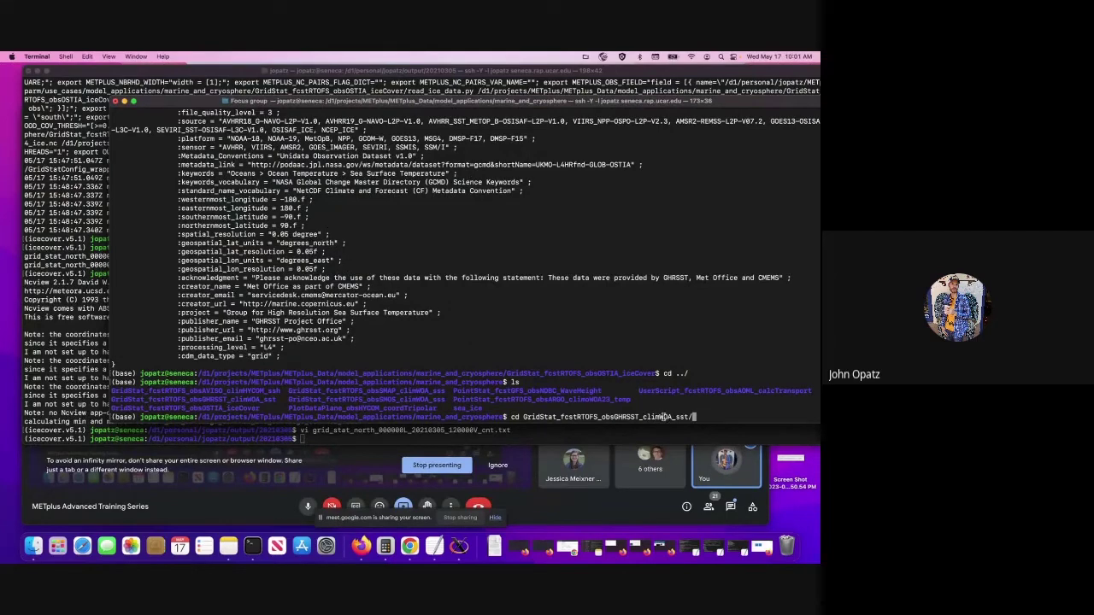
{"action": "key", "text": "Return"}
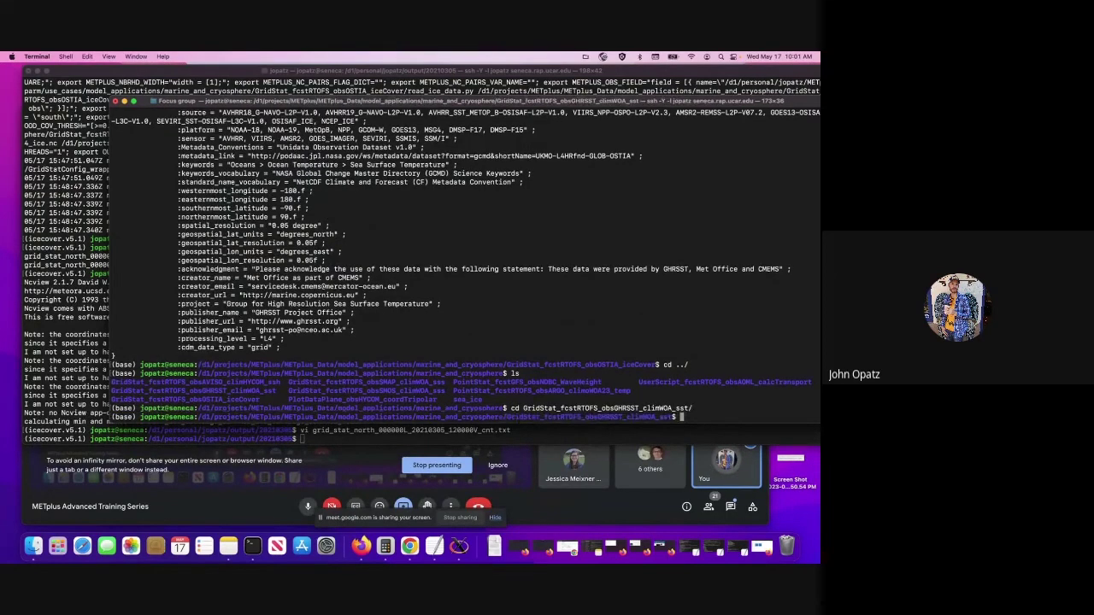
{"action": "type", "text": "ls"}
{"action": "key", "text": "Return"}
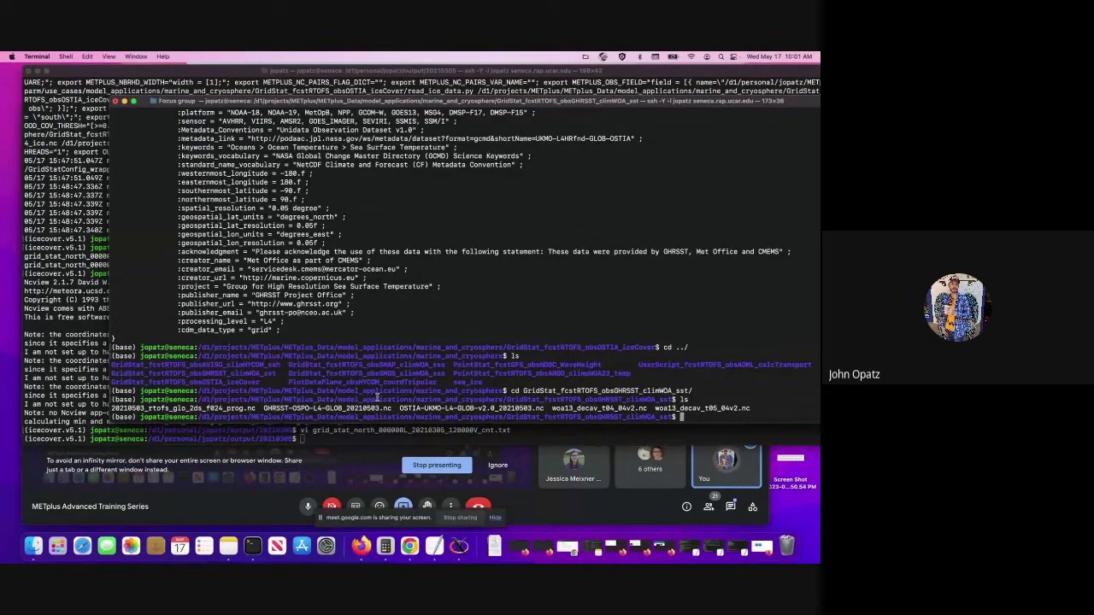
Step: Dump only the header of GHRSST-OSPO-L4-GLOB_20210503.nc with ncdump to view its metadata
{"action": "left_click_drag", "start_coordinate": [398, 409], "coordinate": [541, 414]}
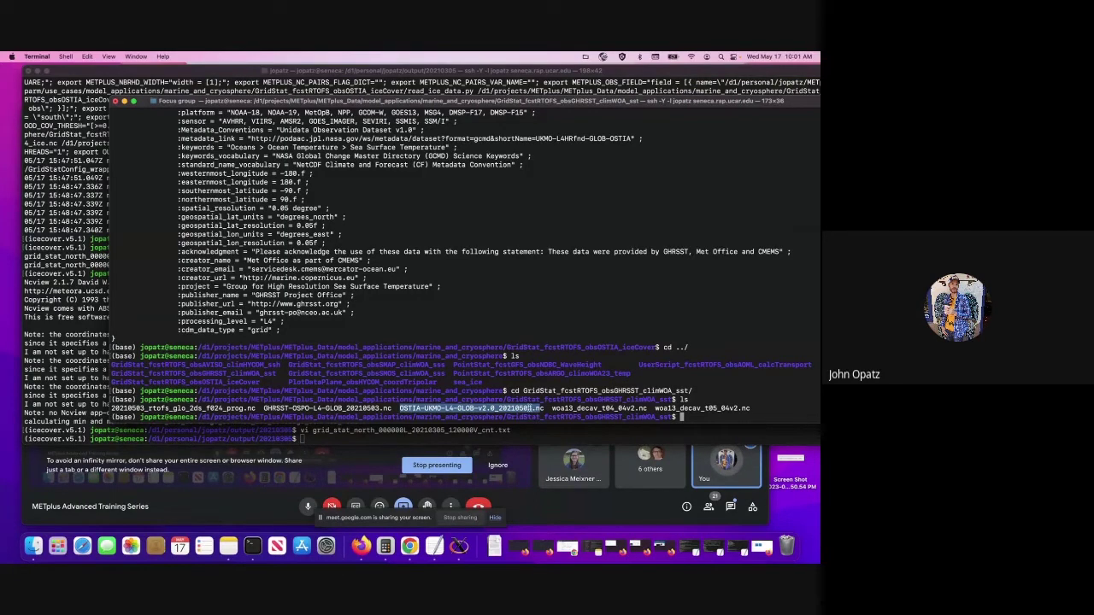
{"action": "left_click", "coordinate": [530, 408]}
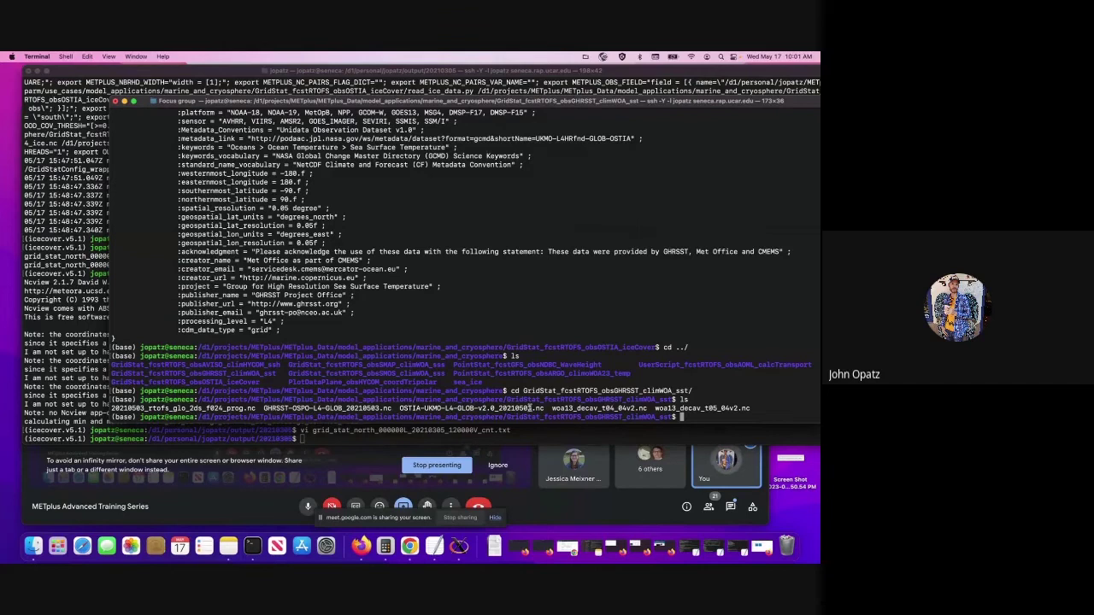
{"action": "type", "text": "ncdump -h GHR"}
{"action": "key", "text": "Tab"}
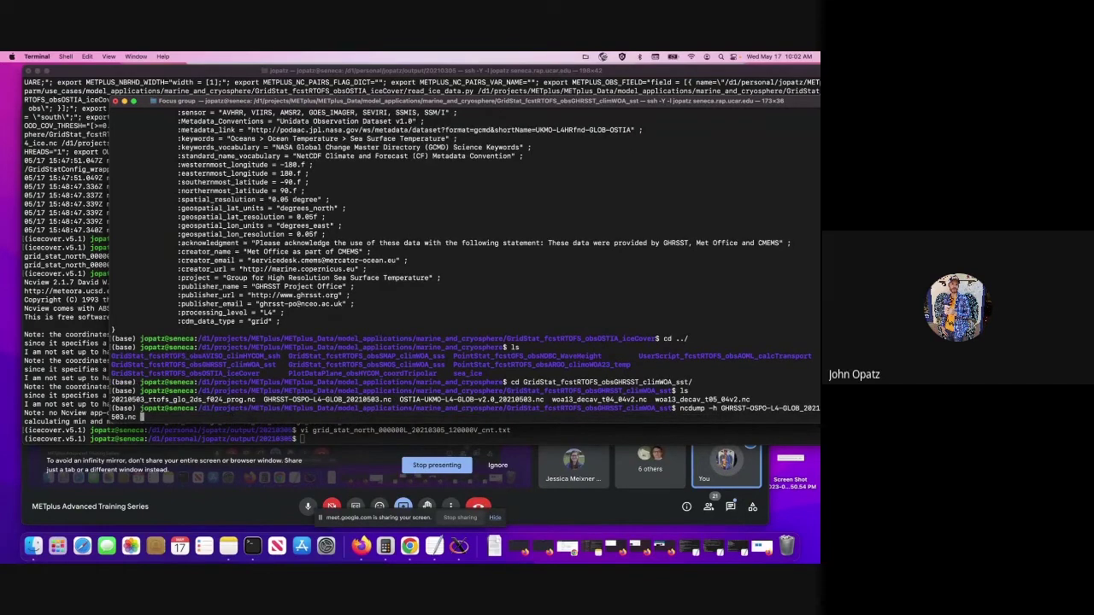
{"action": "key", "text": "Return"}
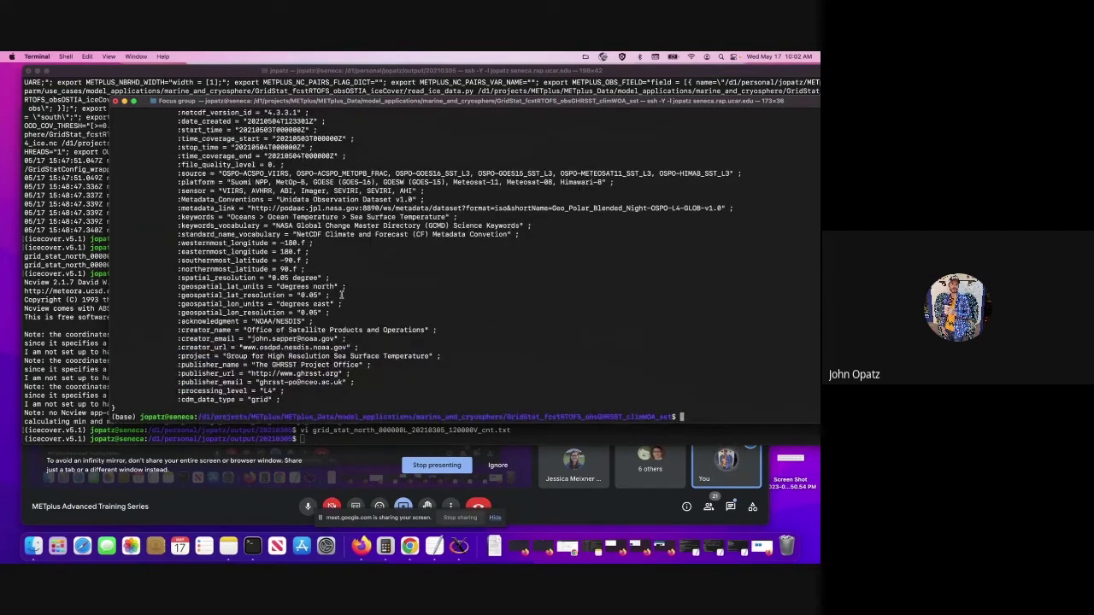
Step: Examine the GHRSST header's global attributes, including Conventions, and its dimensions and time, latitude, longitude and analysed_sst variable definitions
{"action": "scroll", "coordinate": [342, 295], "scroll_direction": "up", "scroll_amount": 10}
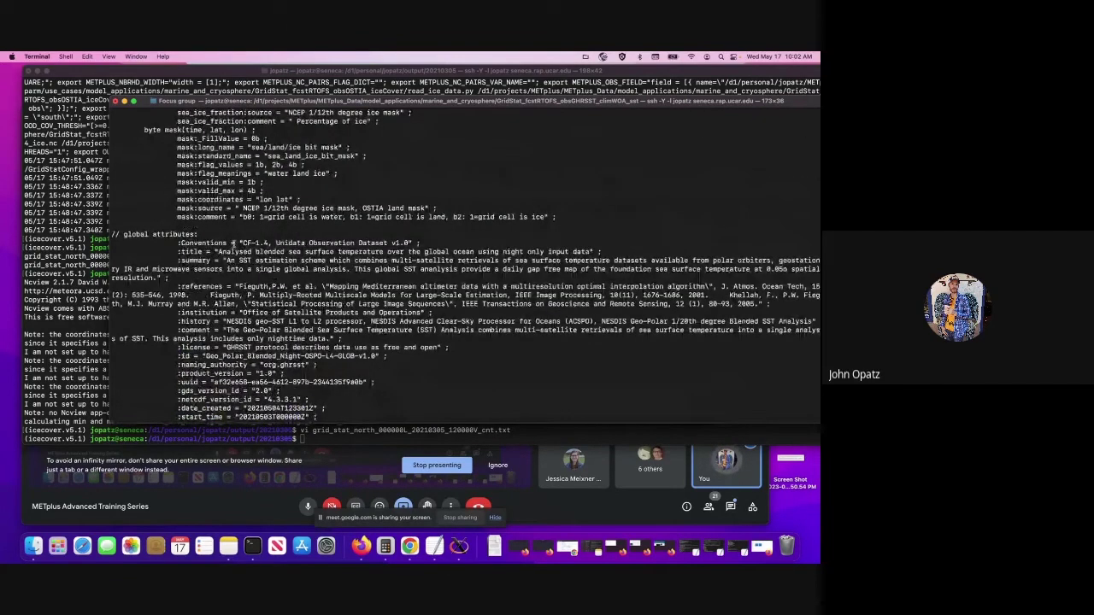
{"action": "left_click_drag", "start_coordinate": [187, 244], "coordinate": [270, 244]}
{"action": "left_click", "coordinate": [292, 244]}
{"action": "scroll", "coordinate": [242, 257], "scroll_direction": "up", "scroll_amount": 4}
{"action": "scroll", "coordinate": [241, 273], "scroll_direction": "up", "scroll_amount": 10}
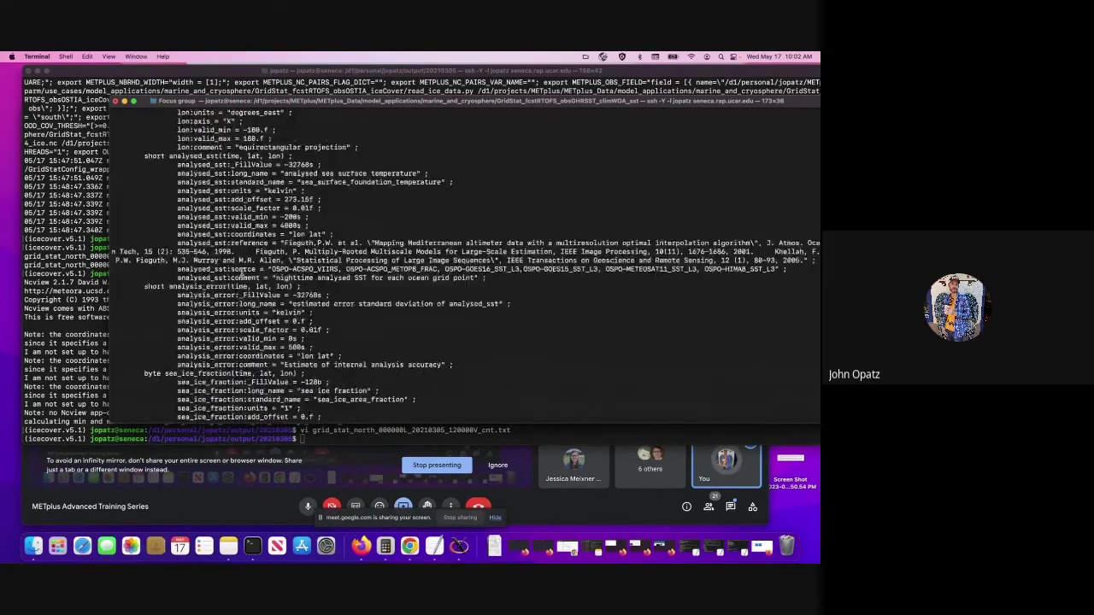
{"action": "scroll", "coordinate": [243, 272], "scroll_direction": "up", "scroll_amount": 1}
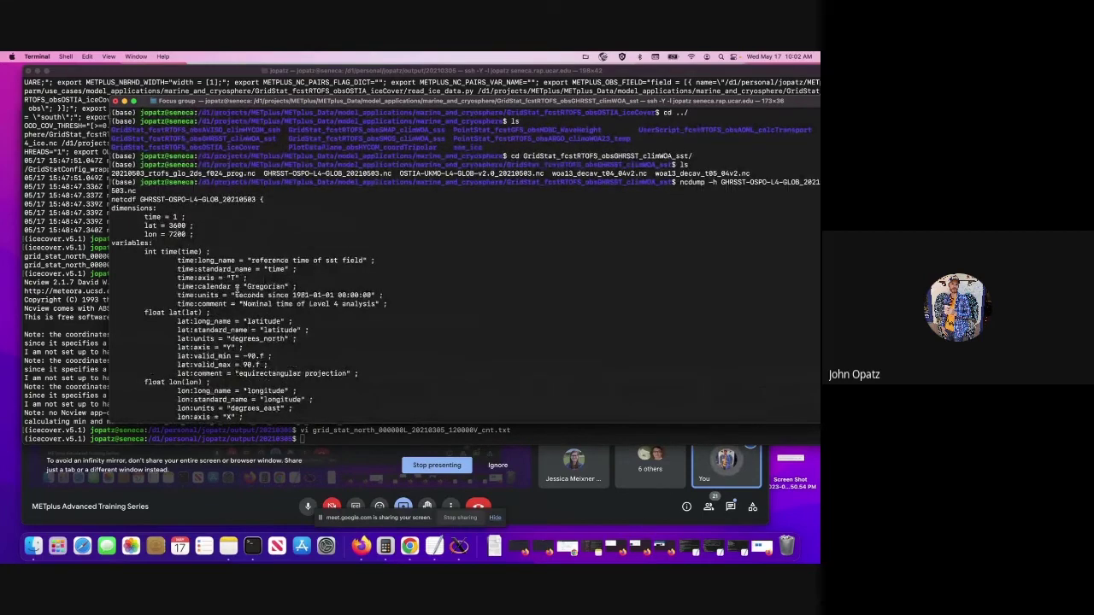
{"action": "scroll", "coordinate": [237, 289], "scroll_direction": "down", "scroll_amount": 6}
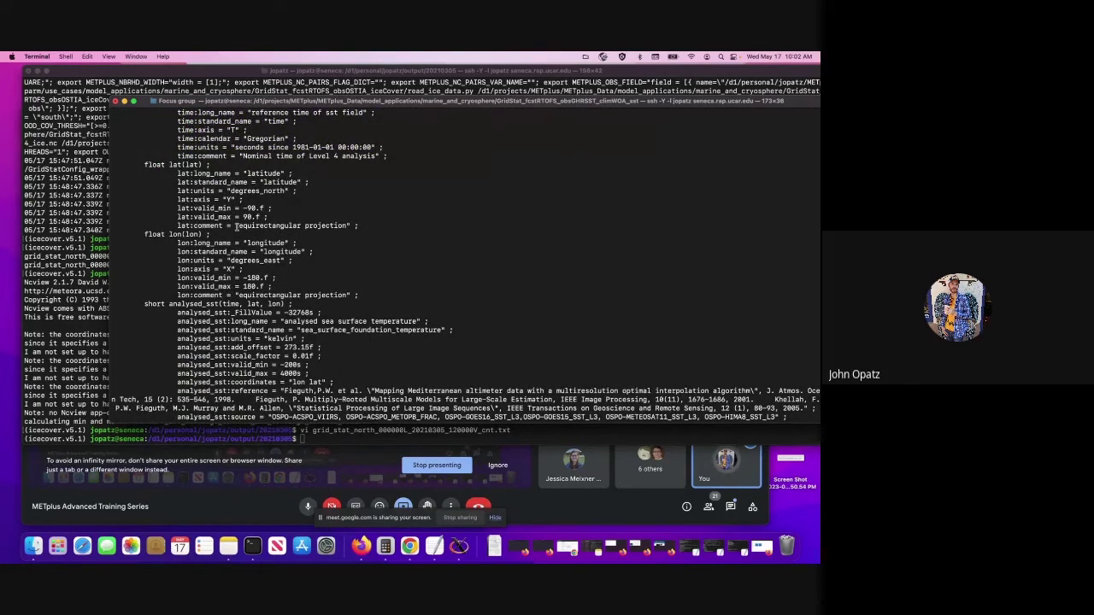
{"action": "scroll", "coordinate": [252, 291], "scroll_direction": "down", "scroll_amount": 4}
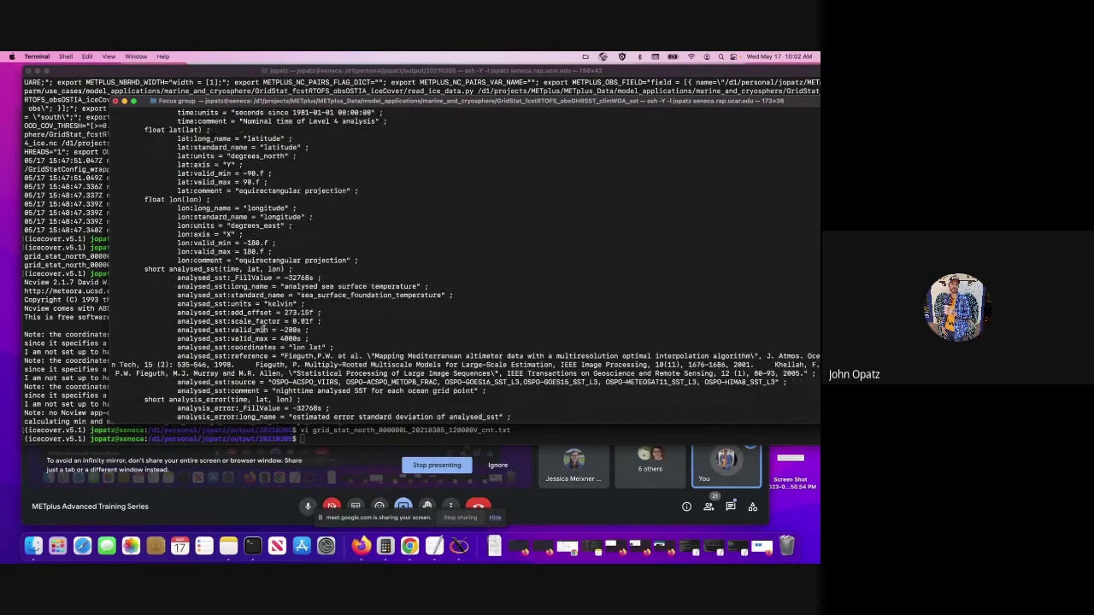
{"action": "scroll", "coordinate": [264, 328], "scroll_direction": "down", "scroll_amount": 4}
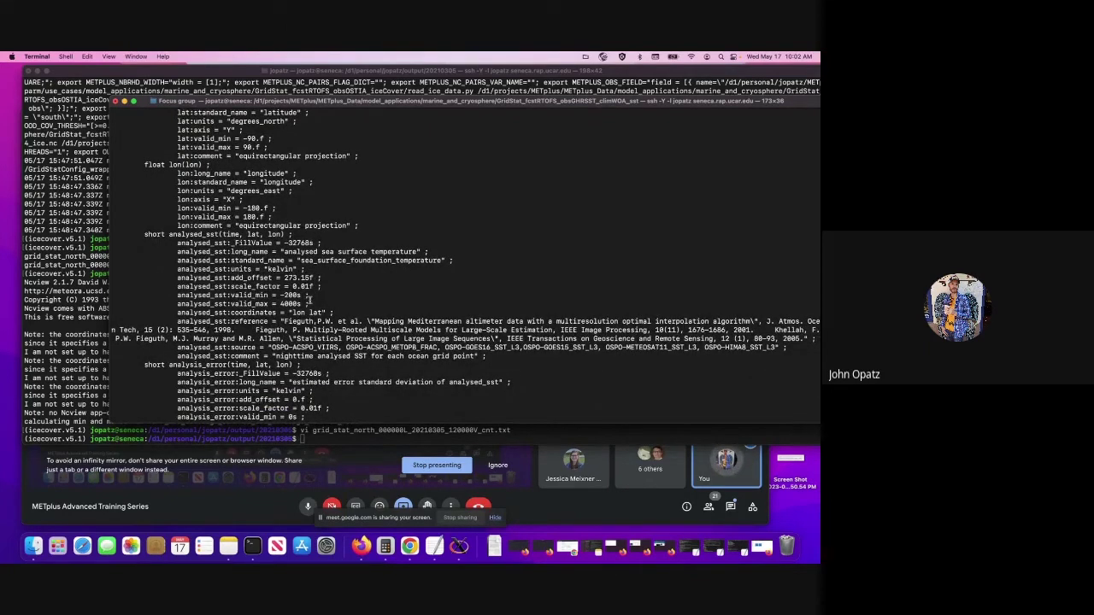
{"action": "scroll", "coordinate": [311, 300], "scroll_direction": "down", "scroll_amount": 8}
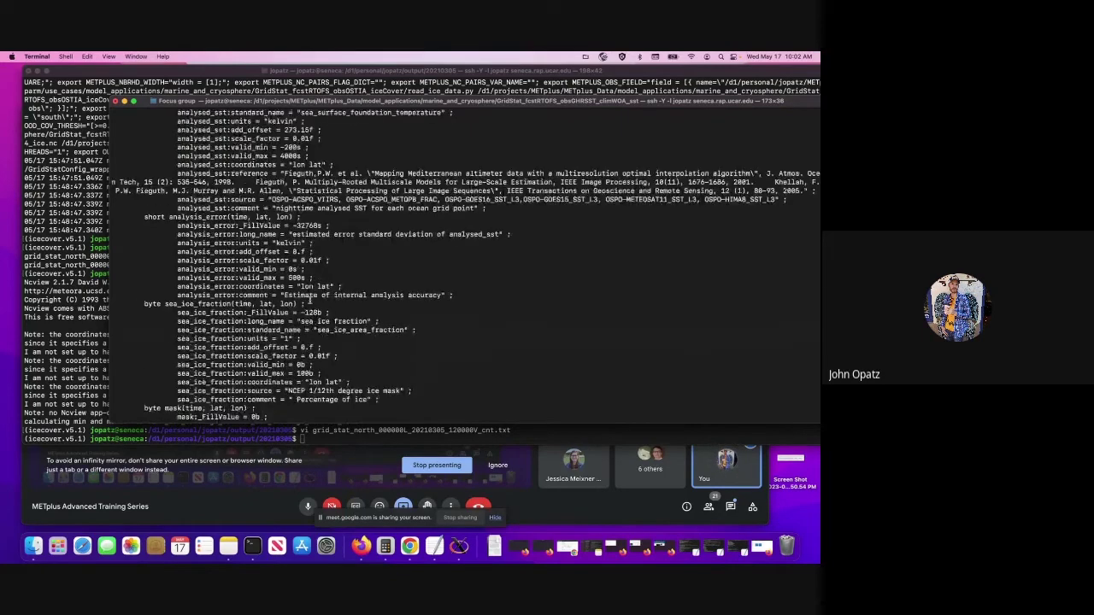
Step: List the use case's input files again and highlight the start of the woa13_decav_t04_04v2.nc climatology file name
{"action": "scroll", "coordinate": [311, 300], "scroll_direction": "down", "scroll_amount": 10}
{"action": "type", "text": "ls"}
{"action": "key", "text": "Return"}
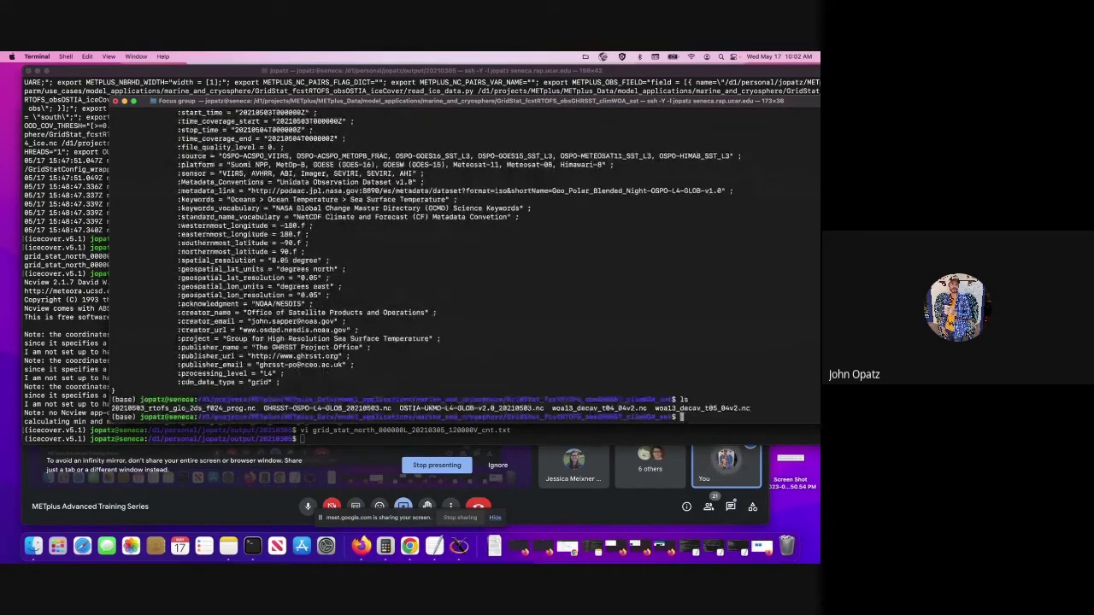
{"action": "left_click_drag", "start_coordinate": [552, 409], "coordinate": [571, 409]}
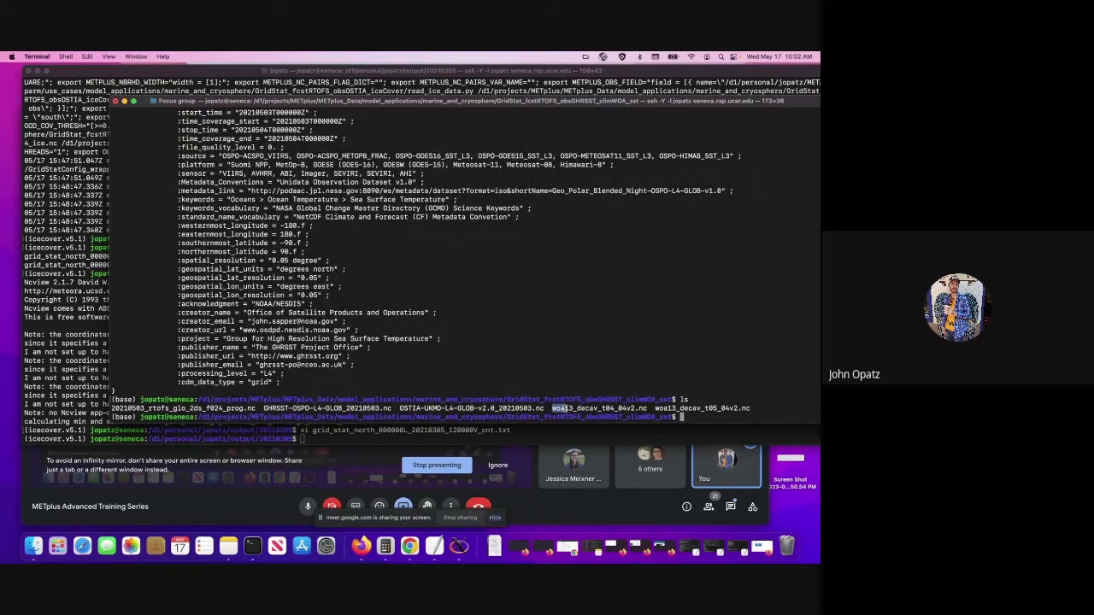
{"action": "left_click", "coordinate": [656, 409]}
Step: Dump only the header of the climatology file woa13_decav_t04_04v2.nc with ncdump
{"action": "type", "text": "nc"}
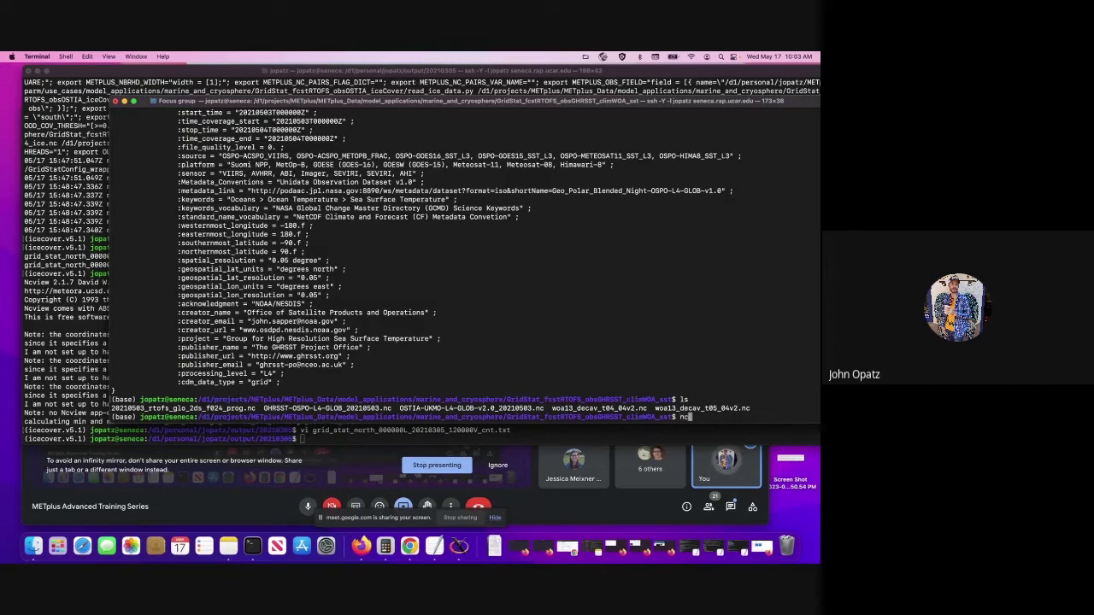
{"action": "type", "text": "dump -h woa"}
{"action": "key", "text": "Tab"}
{"action": "type", "text": "4"}
{"action": "key", "text": "Tab"}
{"action": "key", "text": "Return"}
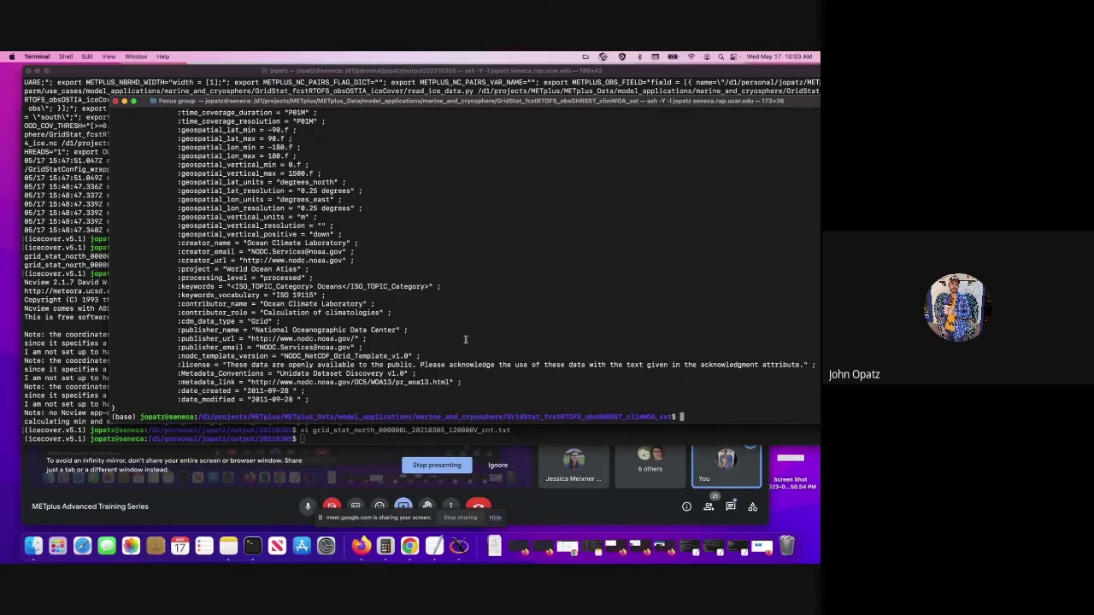
Step: Examine the sea water temperature variables and global attributes in the World Ocean Atlas climatology header
{"action": "scroll", "coordinate": [466, 340], "scroll_direction": "up", "scroll_amount": 6}
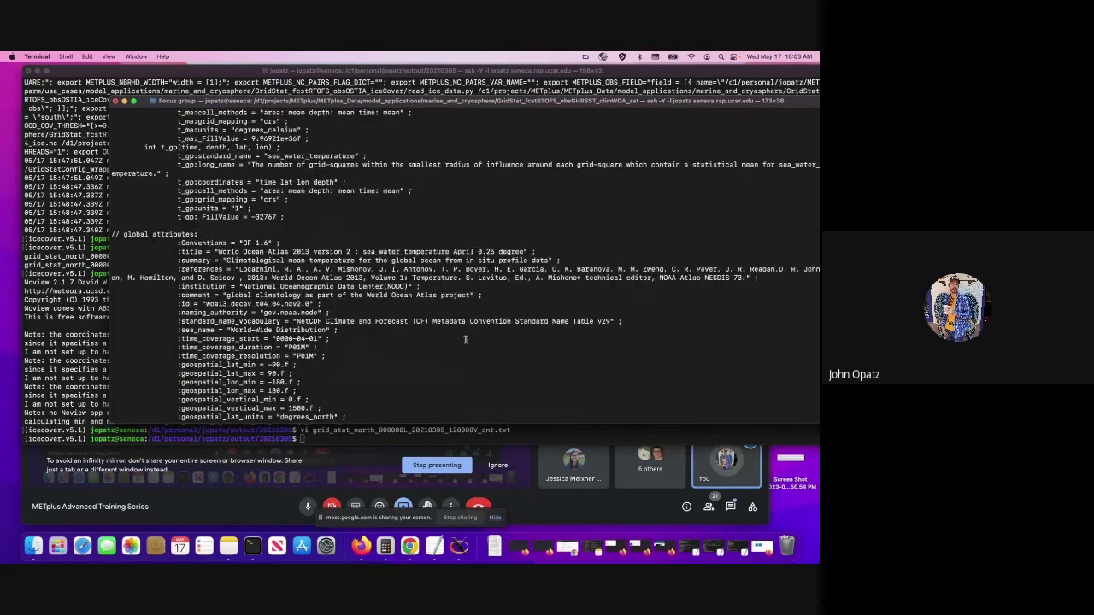
{"action": "scroll", "coordinate": [466, 340], "scroll_direction": "up", "scroll_amount": 6}
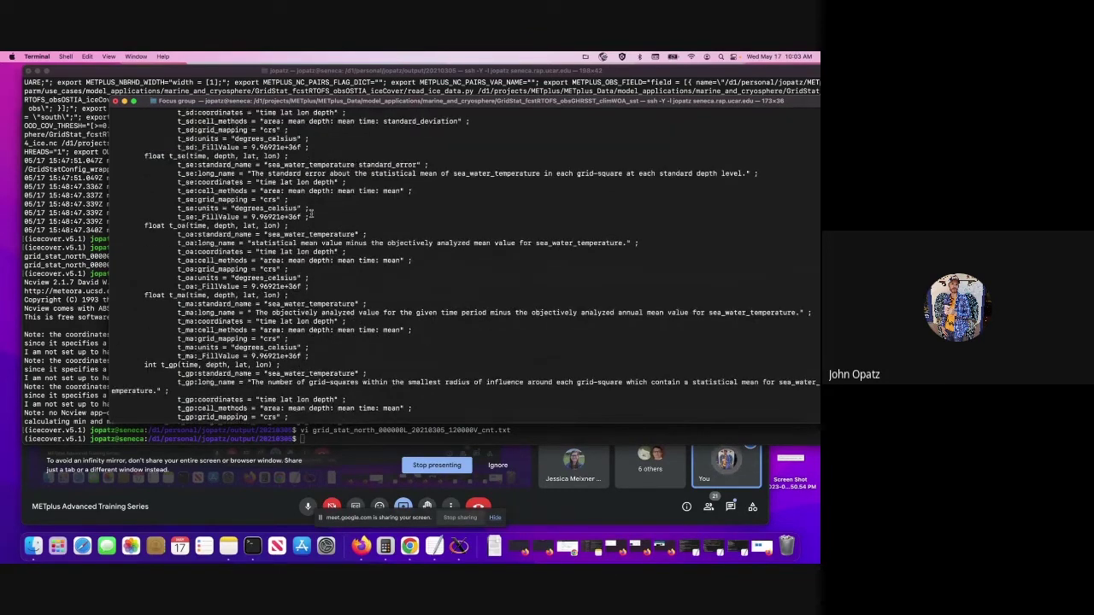
{"action": "scroll", "coordinate": [311, 214], "scroll_direction": "up", "scroll_amount": 8}
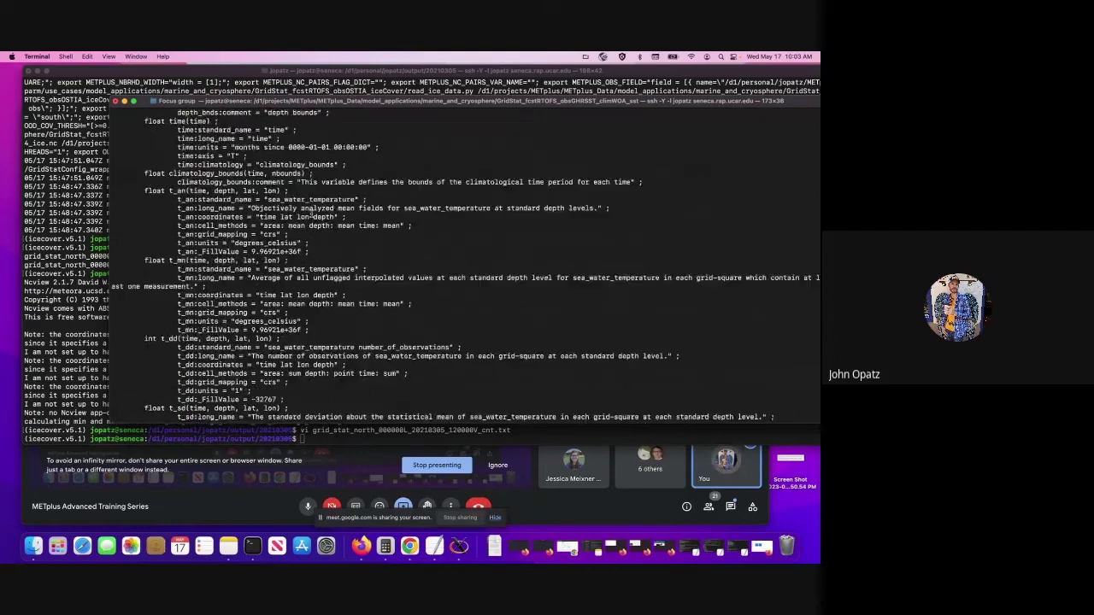
{"action": "scroll", "coordinate": [312, 214], "scroll_direction": "up", "scroll_amount": 1}
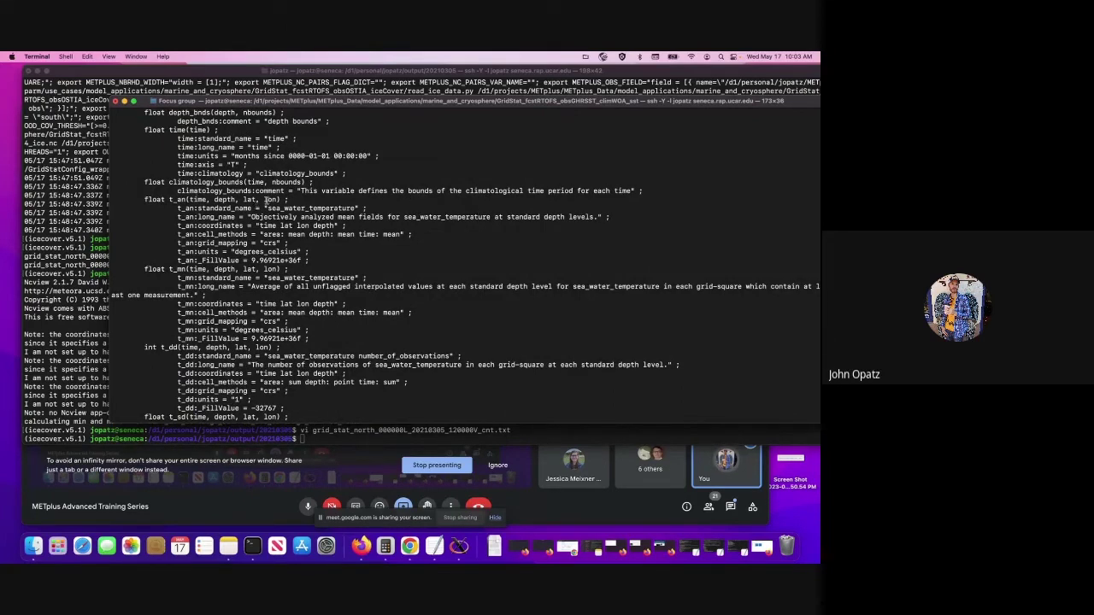
{"action": "scroll", "coordinate": [291, 226], "scroll_direction": "down", "scroll_amount": 10}
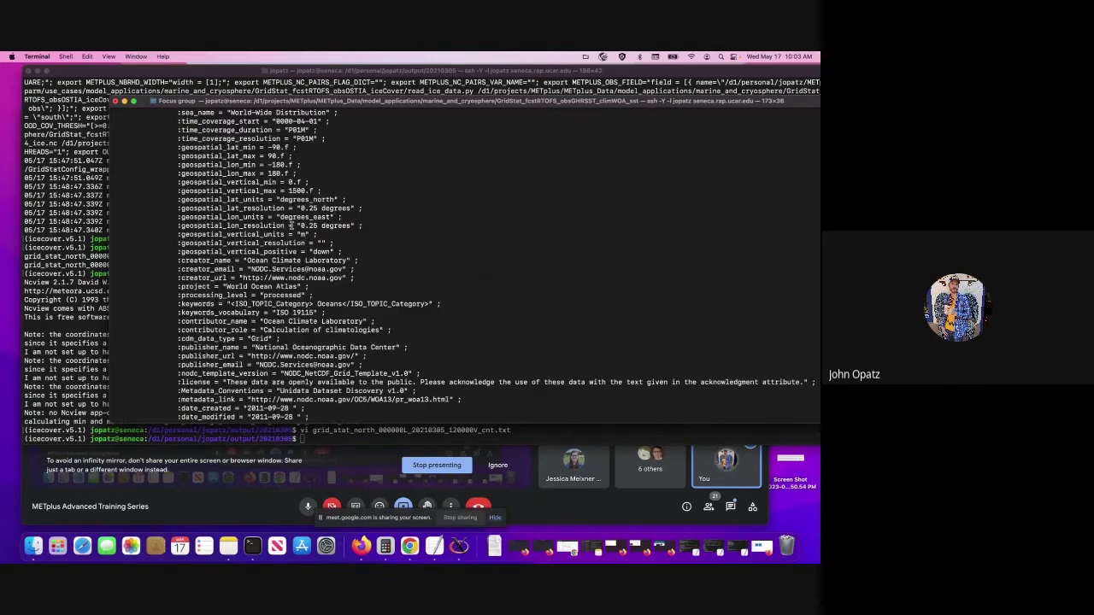
{"action": "scroll", "coordinate": [290, 225], "scroll_direction": "down", "scroll_amount": 2}
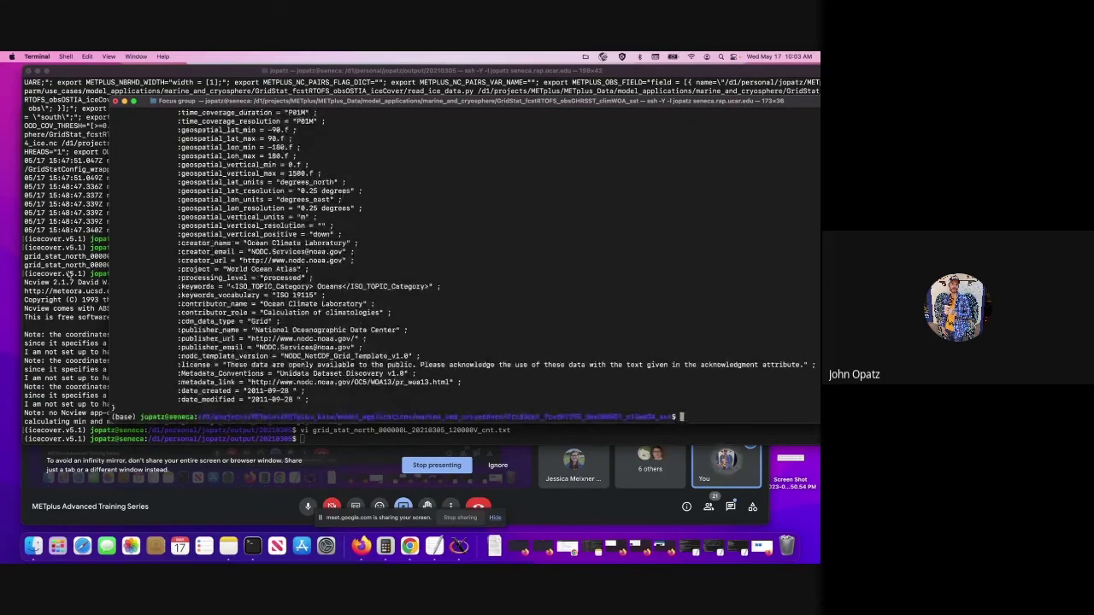
Step: Switch from the terminal sessions to the Chrome window holding the Google Meet call and the Marine and Cryosphere presentation
{"action": "left_click", "coordinate": [70, 272]}
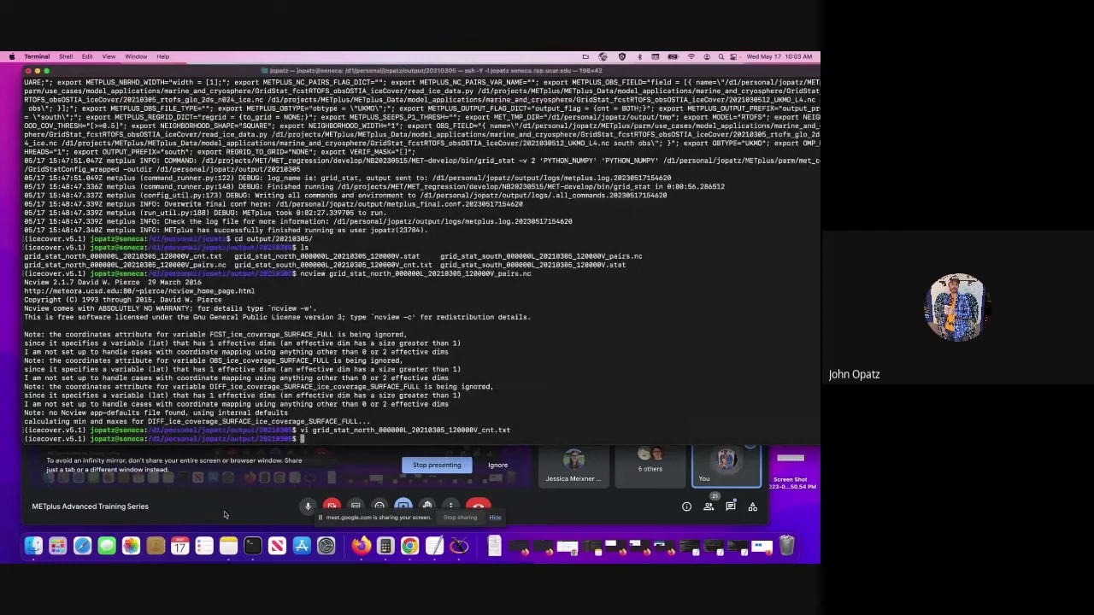
{"action": "left_click", "coordinate": [224, 511]}
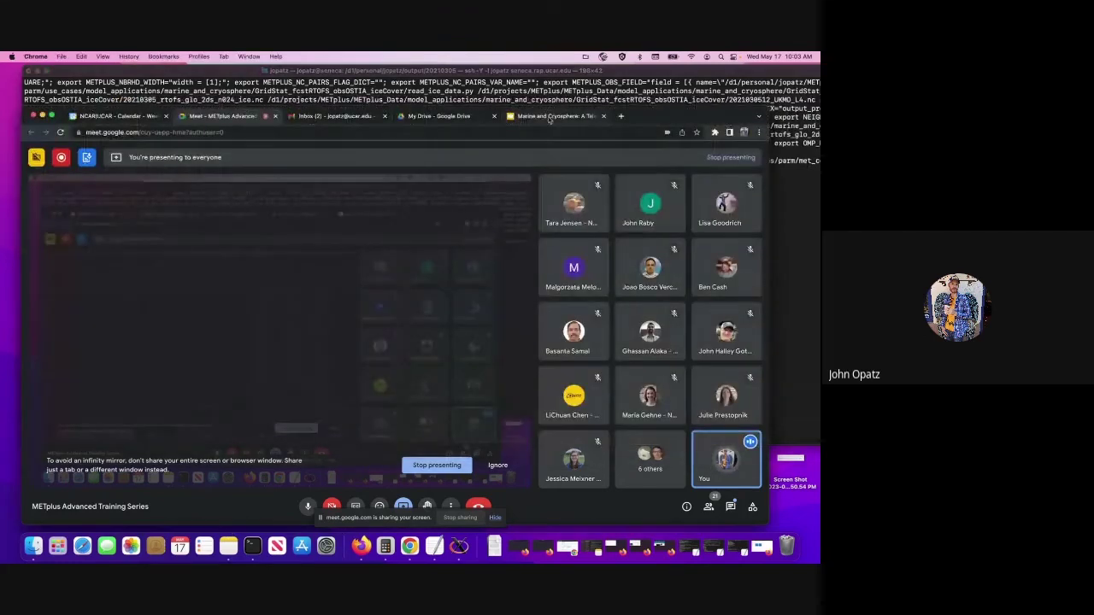